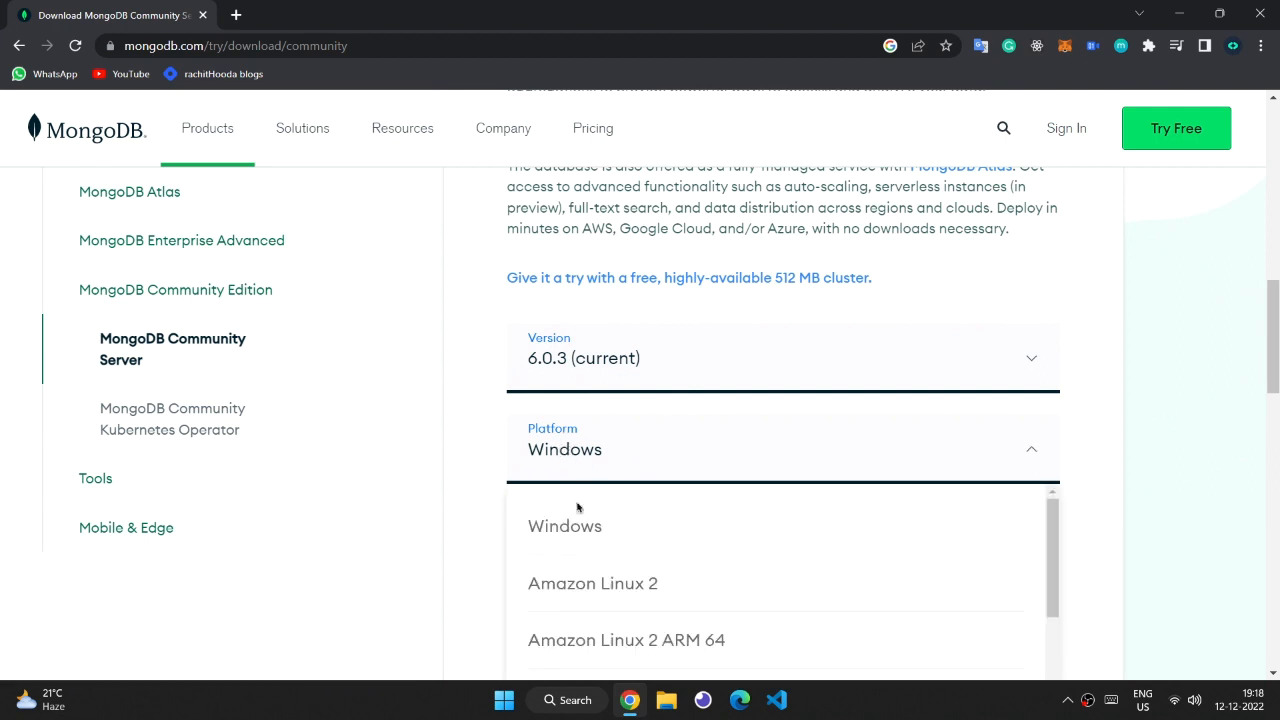
Download the MongoDB Community Server 6.0.3 (current) msi package for Windows.
click(331, 486)
click(555, 521)
click(555, 529)
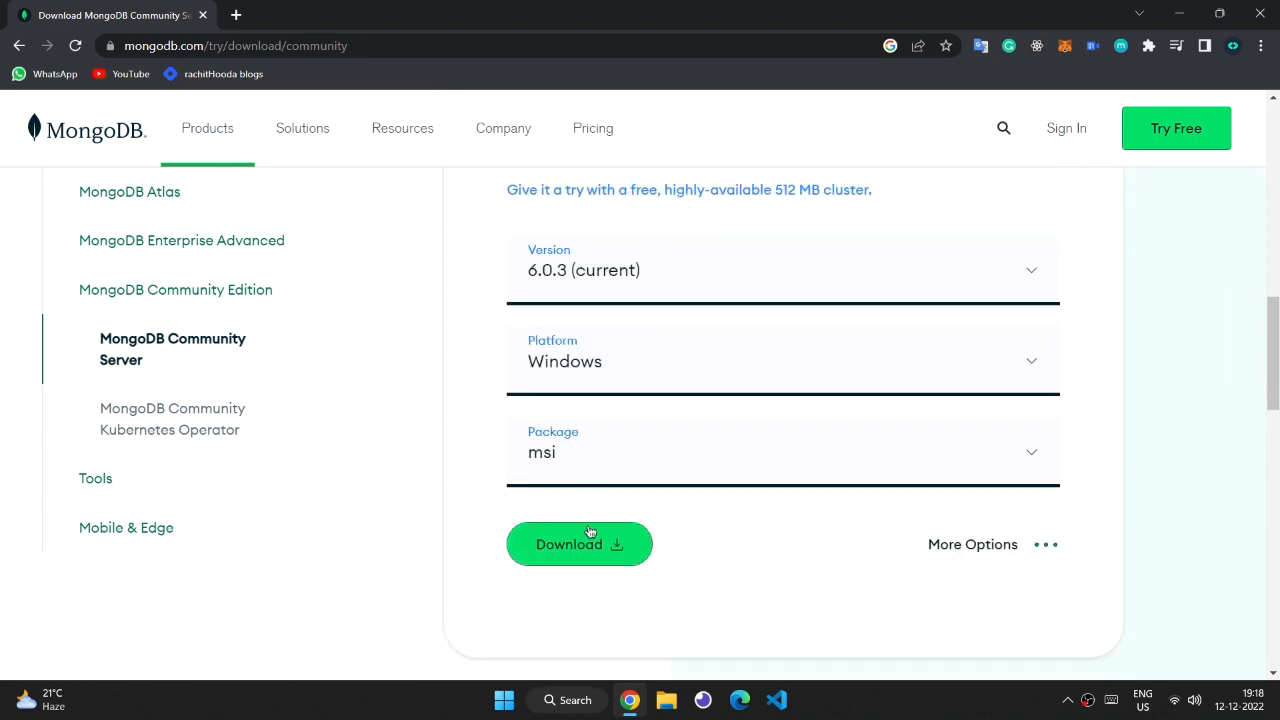
click(591, 538)
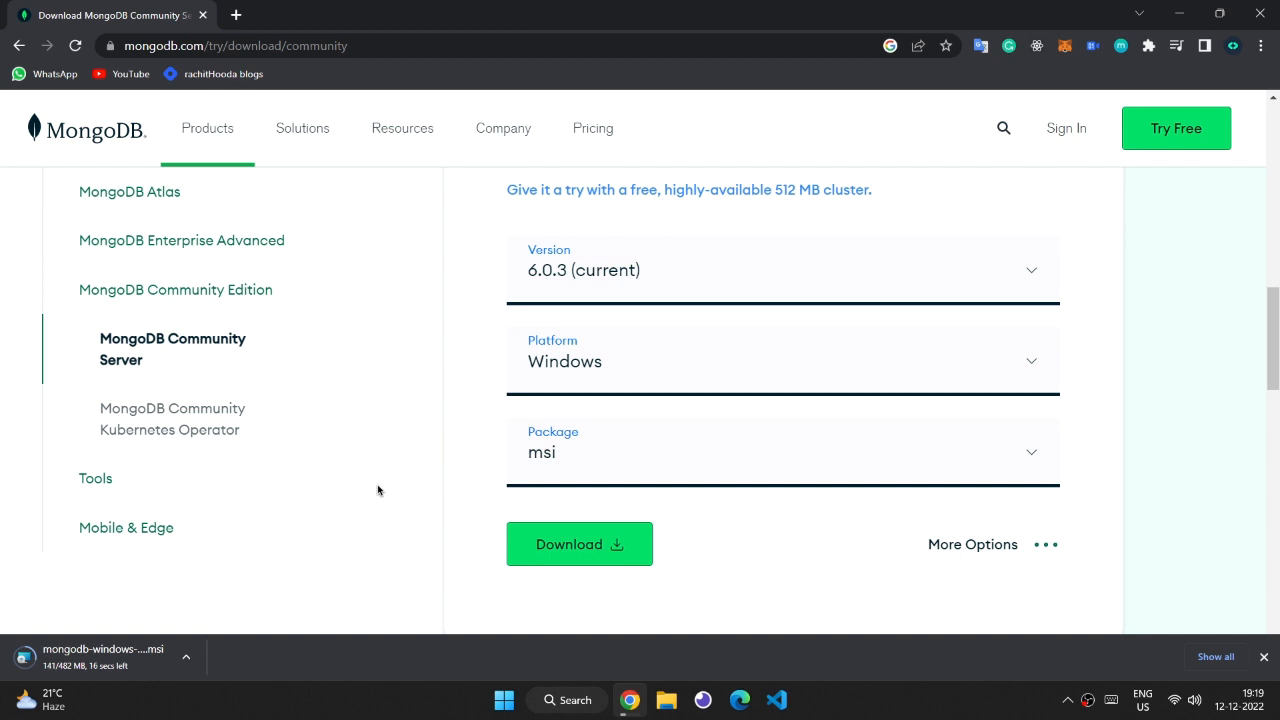
click(250, 540)
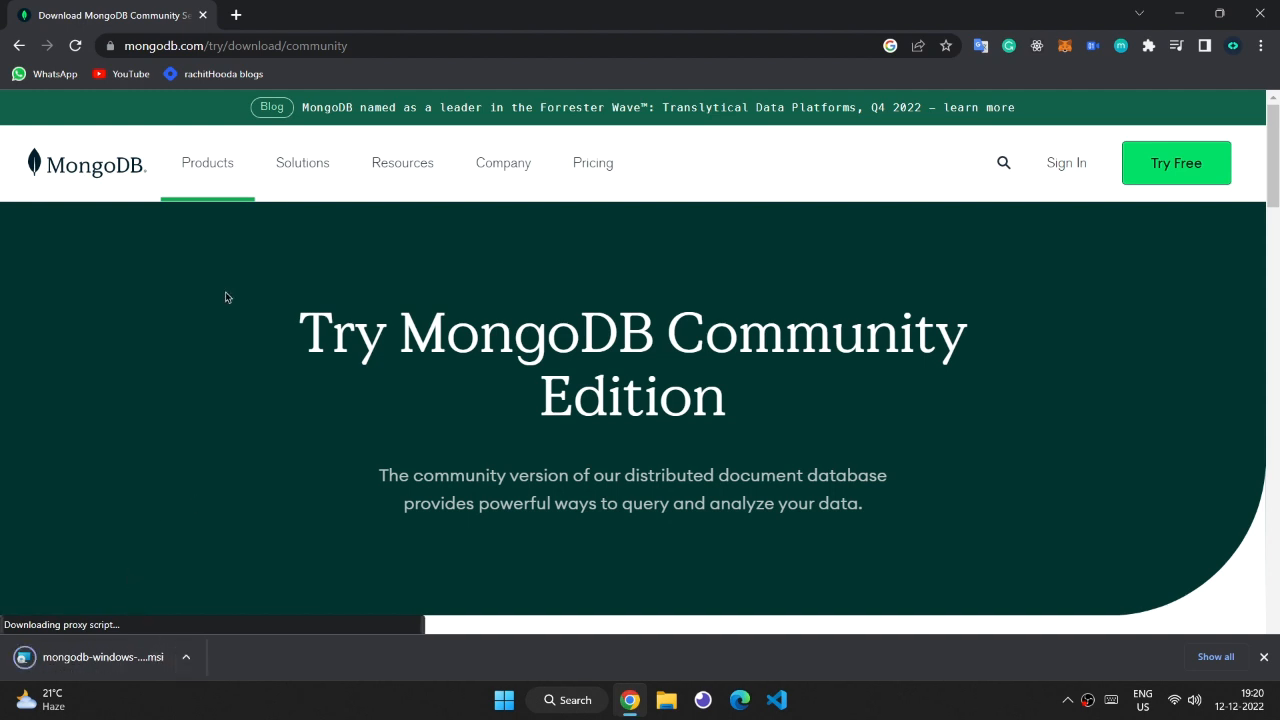
Launch the downloaded MongoDB msi installer and bring its setup window to the front.
click(90, 674)
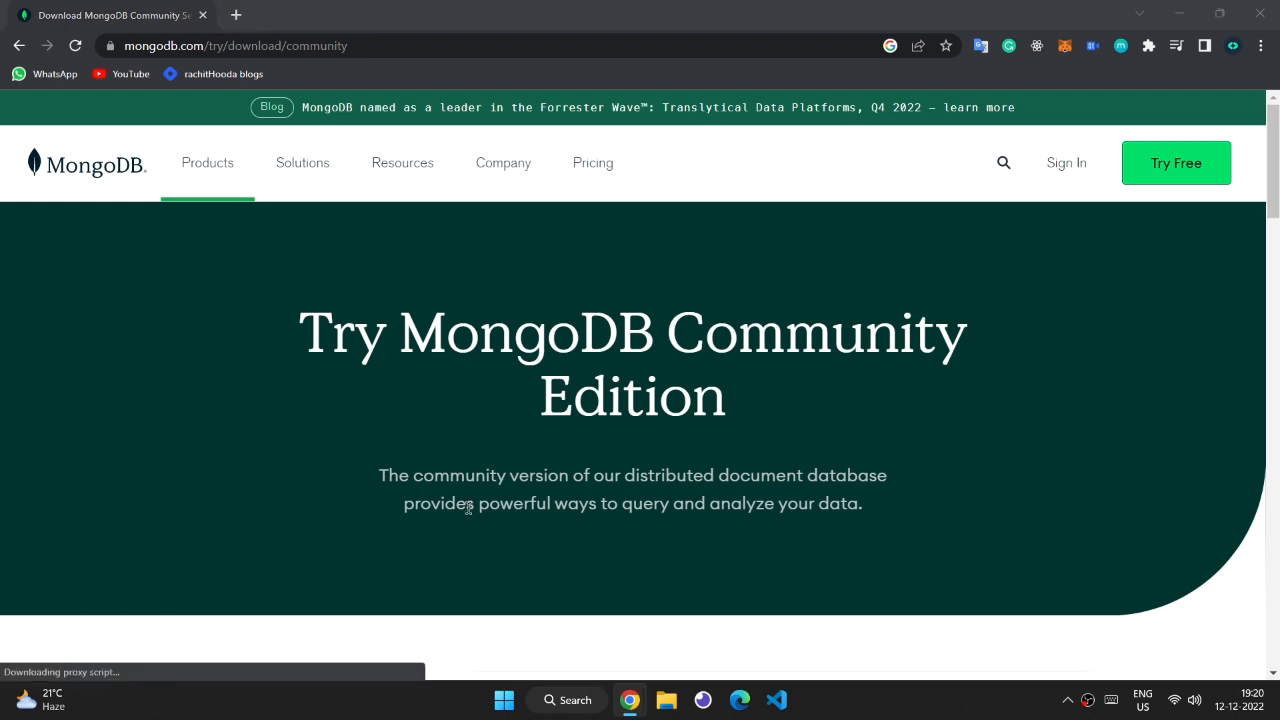
mouse_move(630, 700)
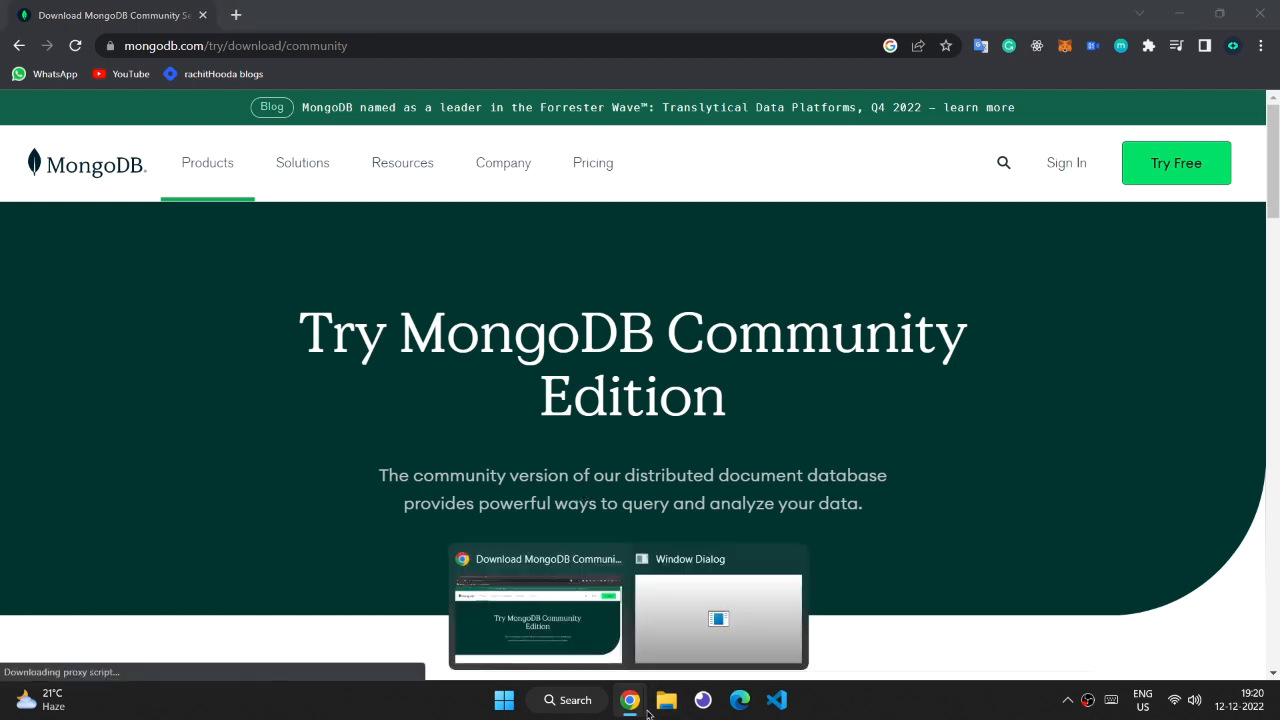
click(786, 570)
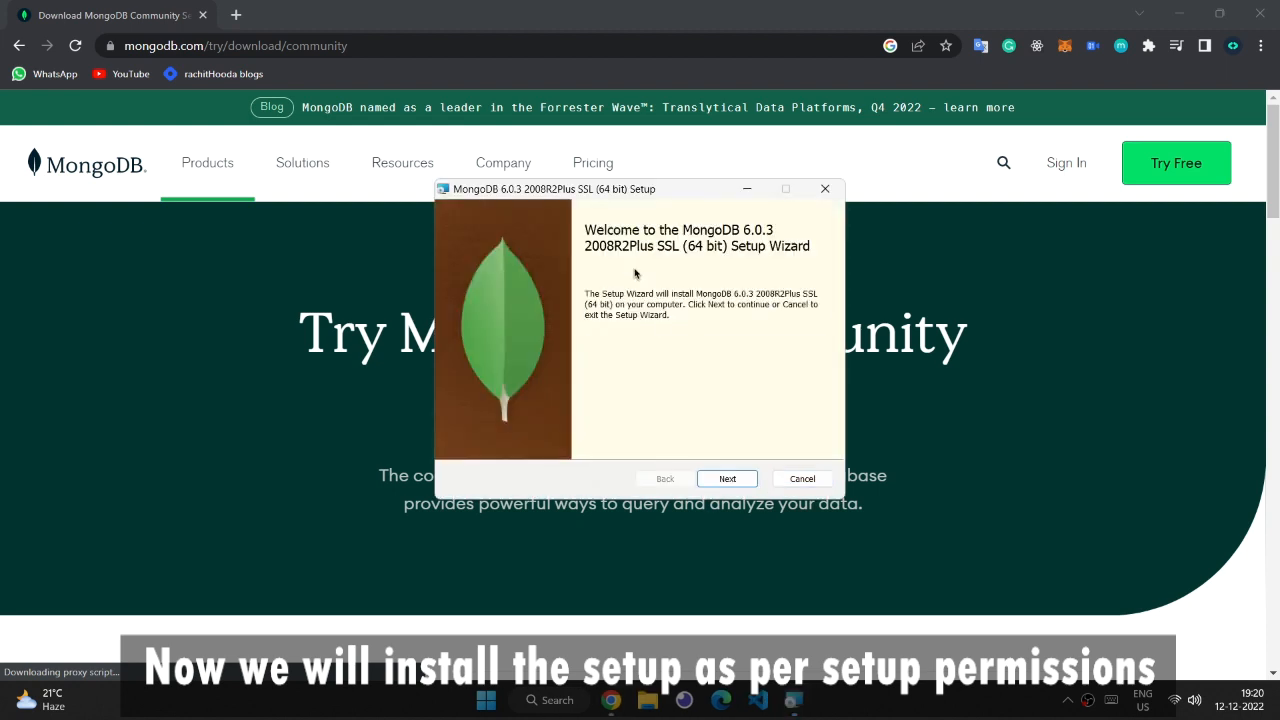
Complete the MongoDB 6.0.3 setup wizard, keeping MongoD as a service run by the Network Service user, and install it.
click(718, 484)
click(462, 439)
click(727, 482)
click(512, 280)
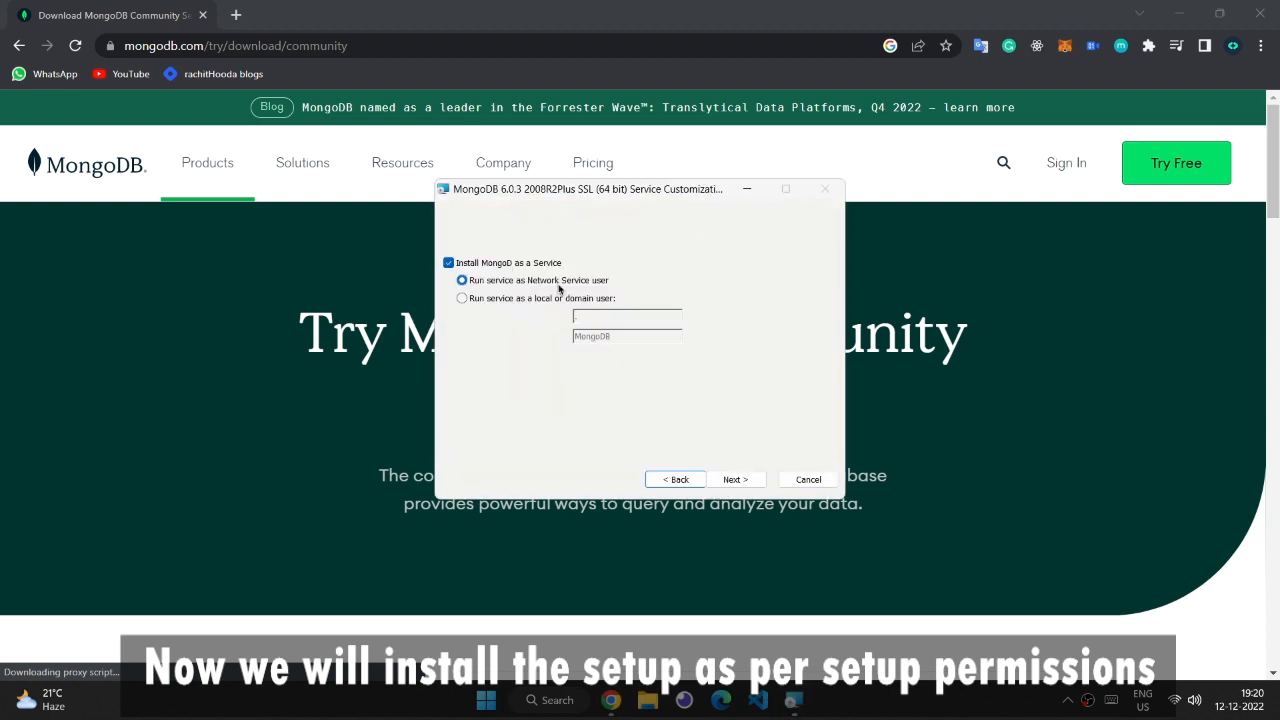
click(735, 479)
click(748, 482)
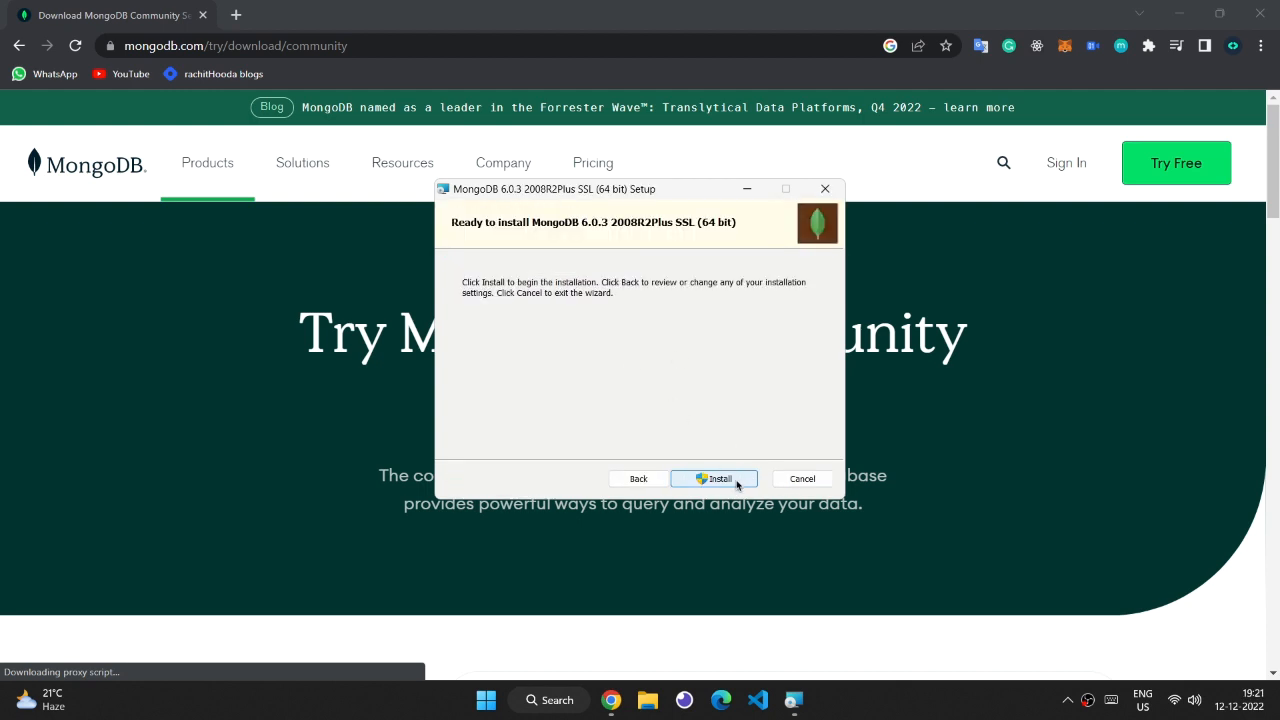
click(738, 481)
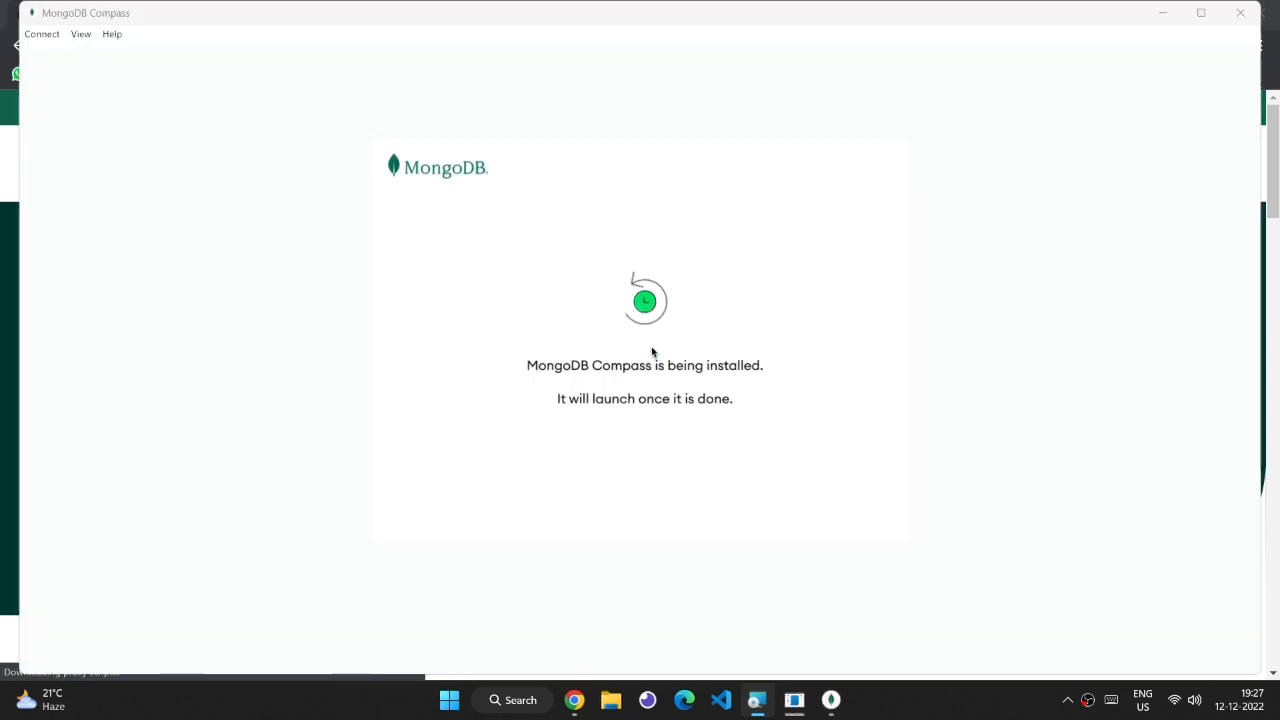
click(1201, 15)
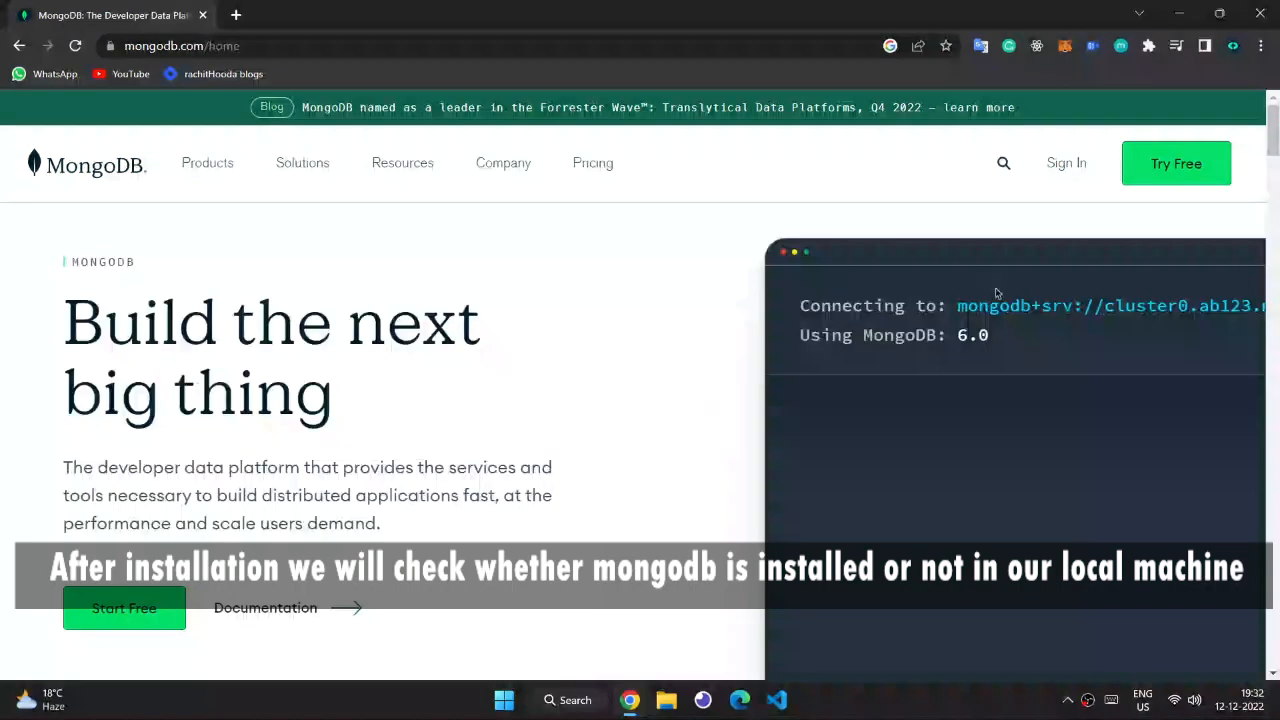
Check the installation by running the mongo command in Command Prompt, and close the window.
click(568, 714)
text(cmd)
key(Return)
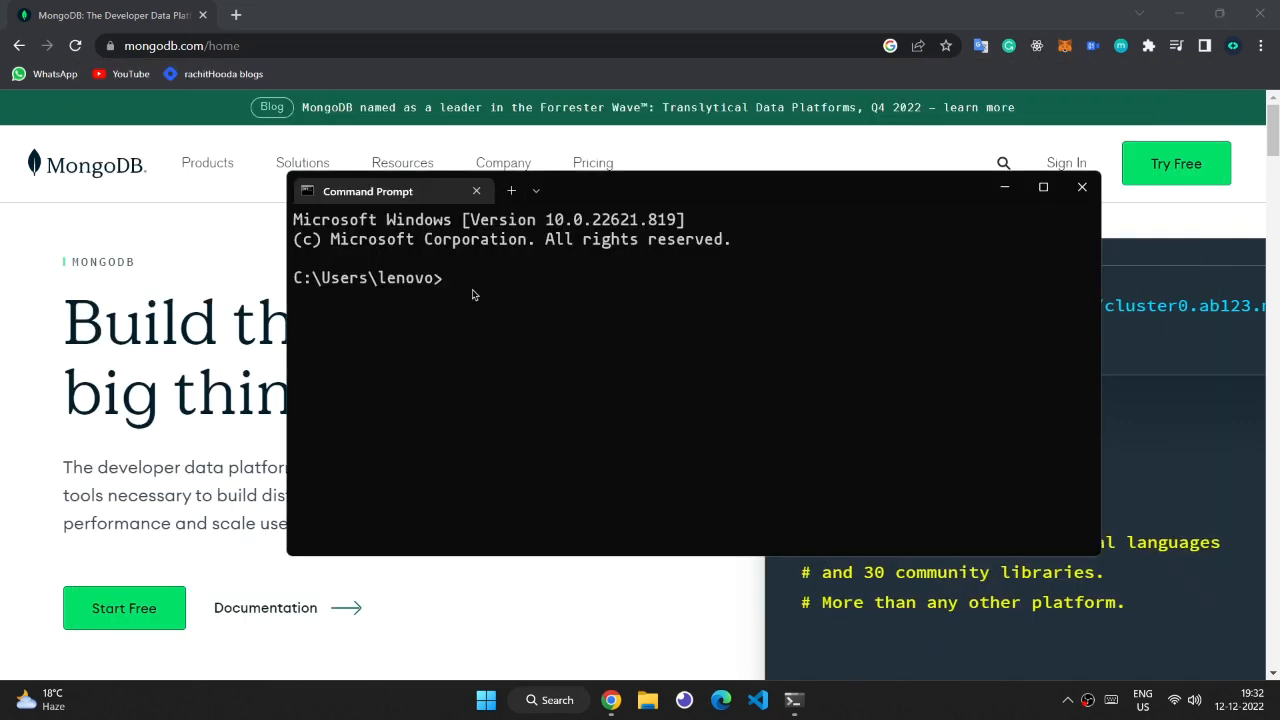
text(mongo)
key(Return)
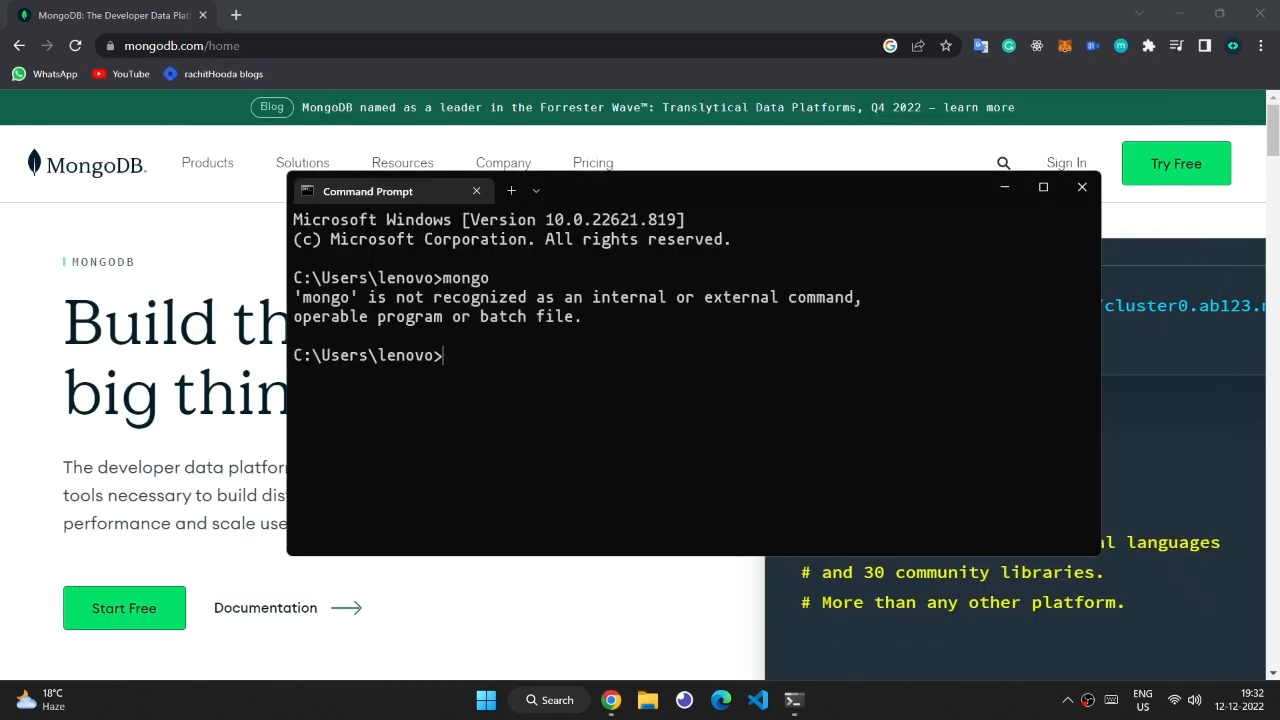
drag(296, 298, 594, 318)
click(600, 320)
click(1083, 189)
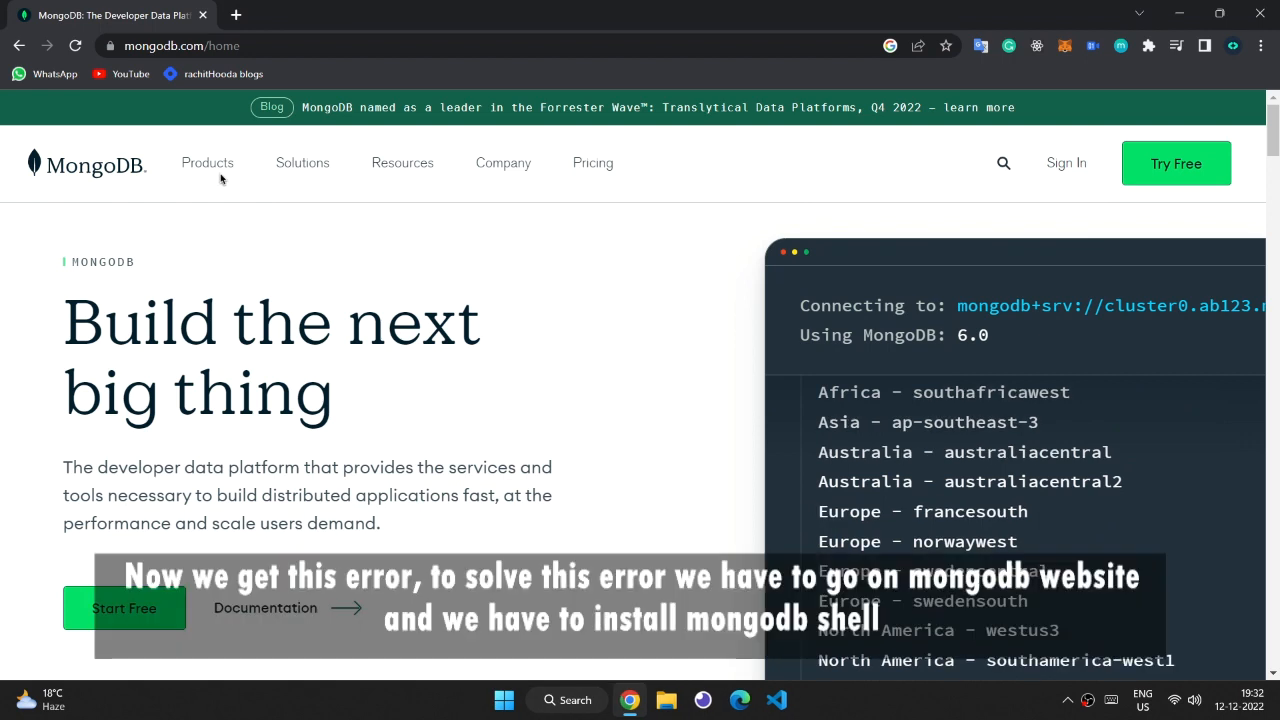
Go to the download page of the MongoDB Shell on the MongoDB website.
mouse_move(210, 170)
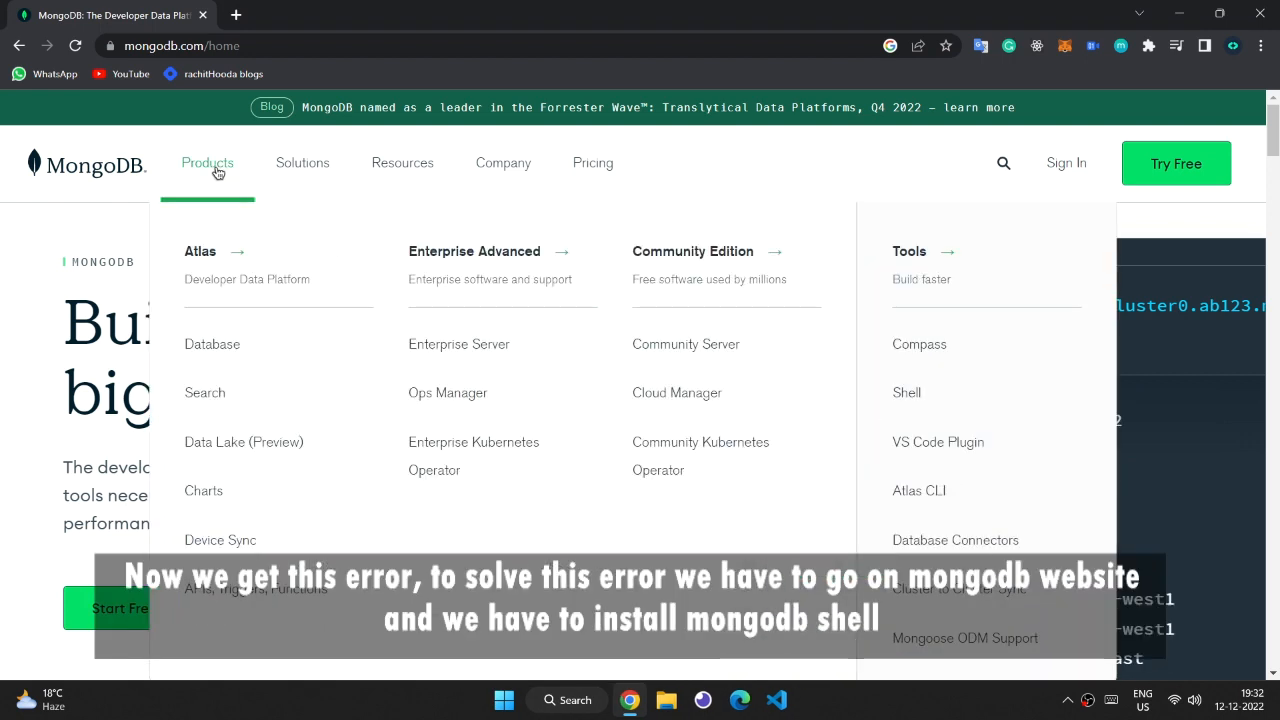
click(900, 392)
scroll(551, 262, down, 4)
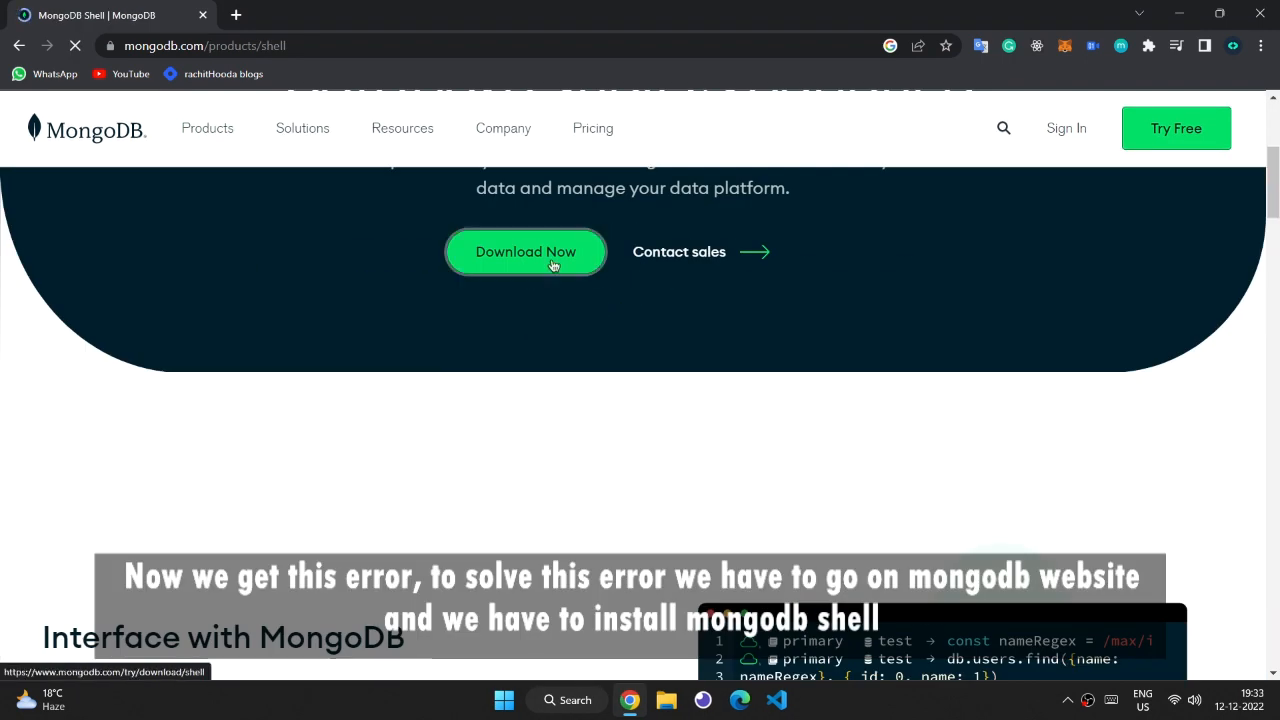
click(551, 260)
Download MongoDB Shell 1.6.1 for Windows 64-bit (8.1+) as a zip package.
scroll(523, 517, down, 5)
scroll(574, 354, up, 4)
click(566, 372)
click(600, 457)
click(636, 537)
click(608, 563)
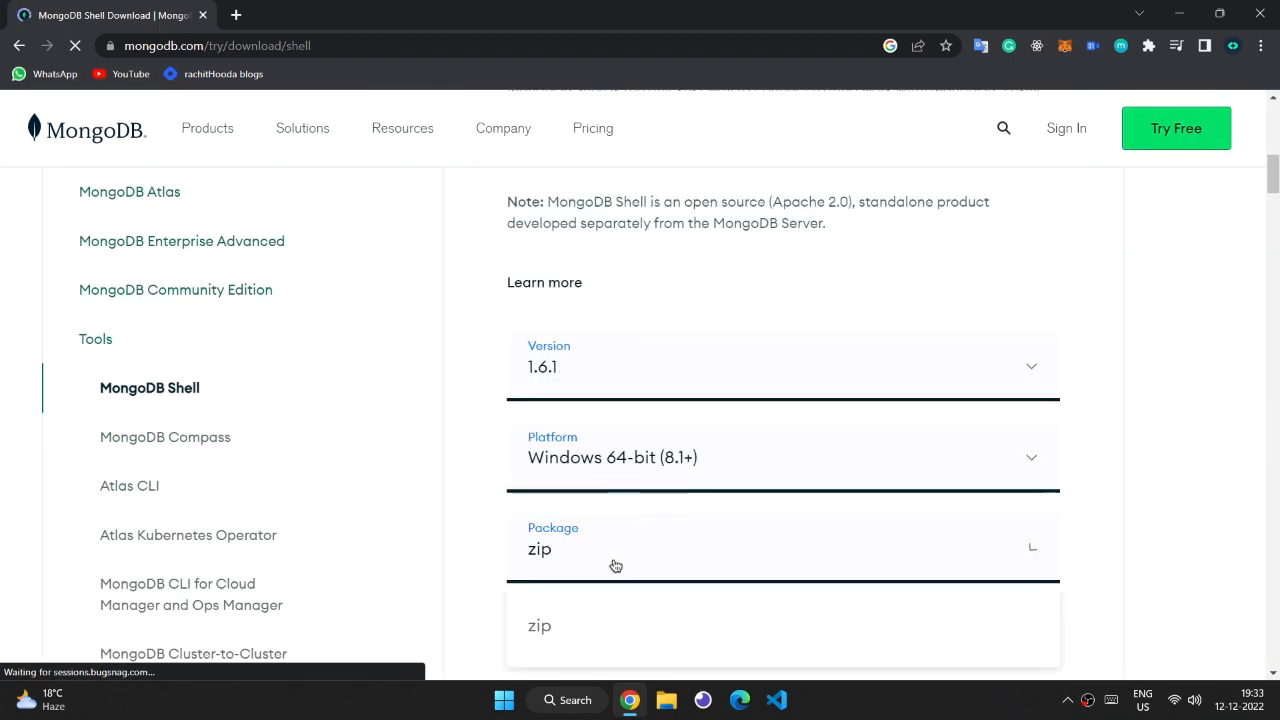
click(610, 622)
click(577, 632)
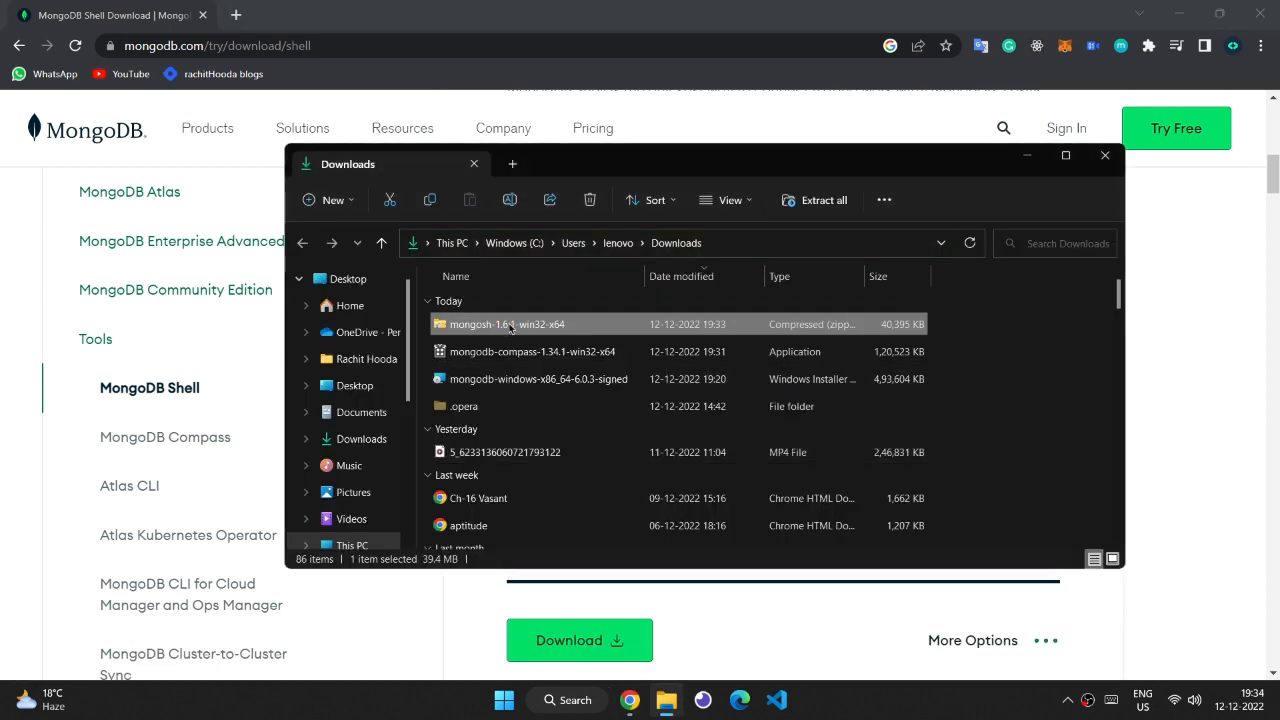
Extract the mongosh-1.6.1-win32-x64 archive directly into the Downloads folder with WinRAR.
right_click(505, 330)
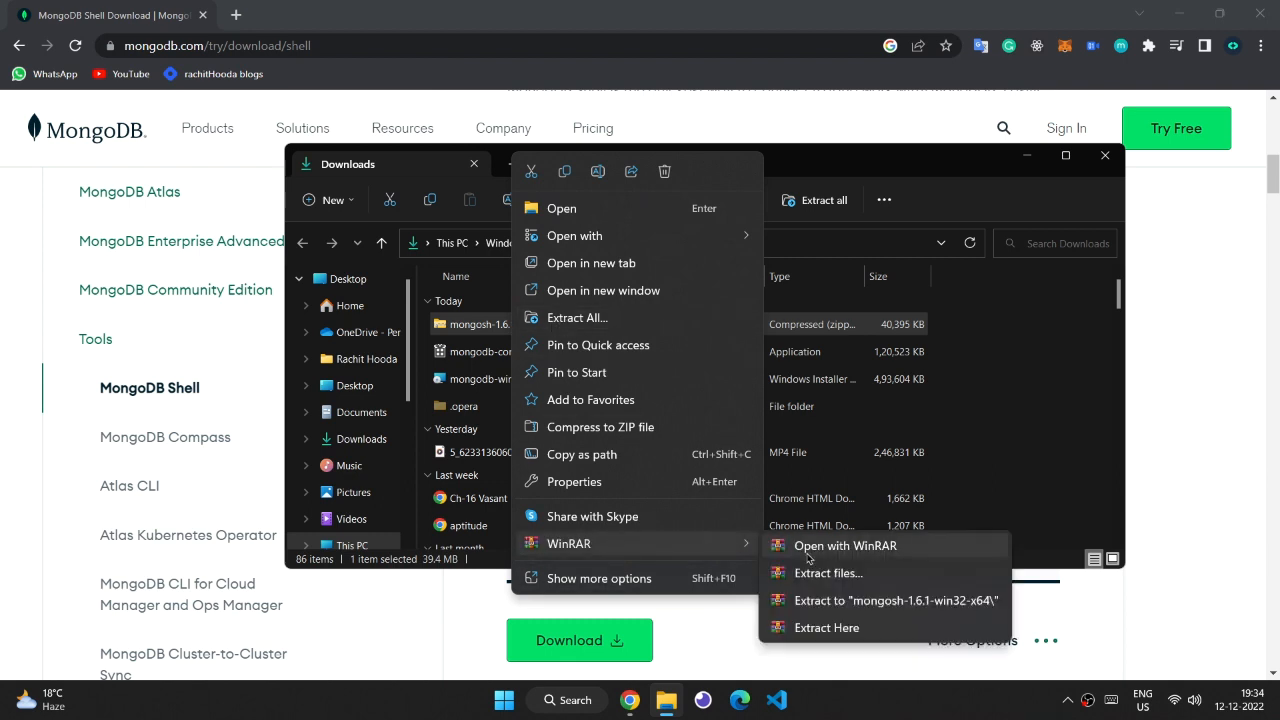
click(843, 624)
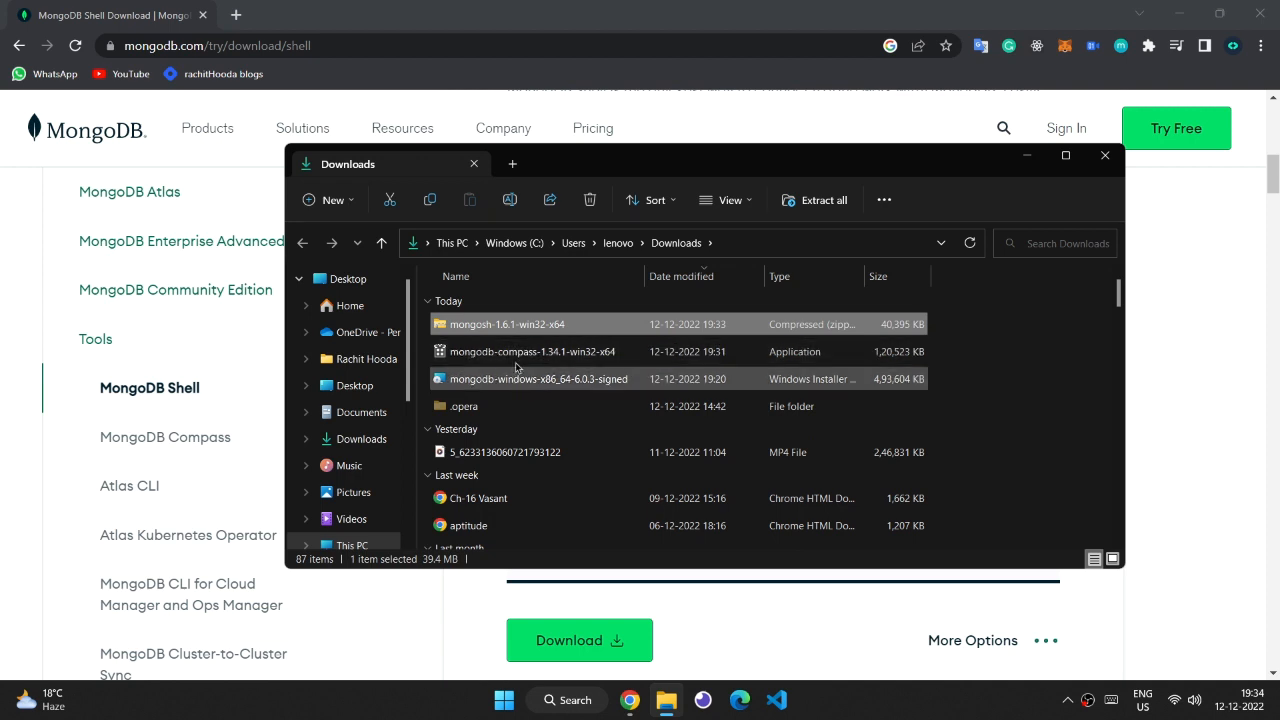
scroll(522, 345, down, 5)
scroll(522, 345, up, 5)
Extract everything in the mongosh-1.6.1-win32-x64 archive with the Windows extraction wizard into a folder of the same name.
right_click(522, 249)
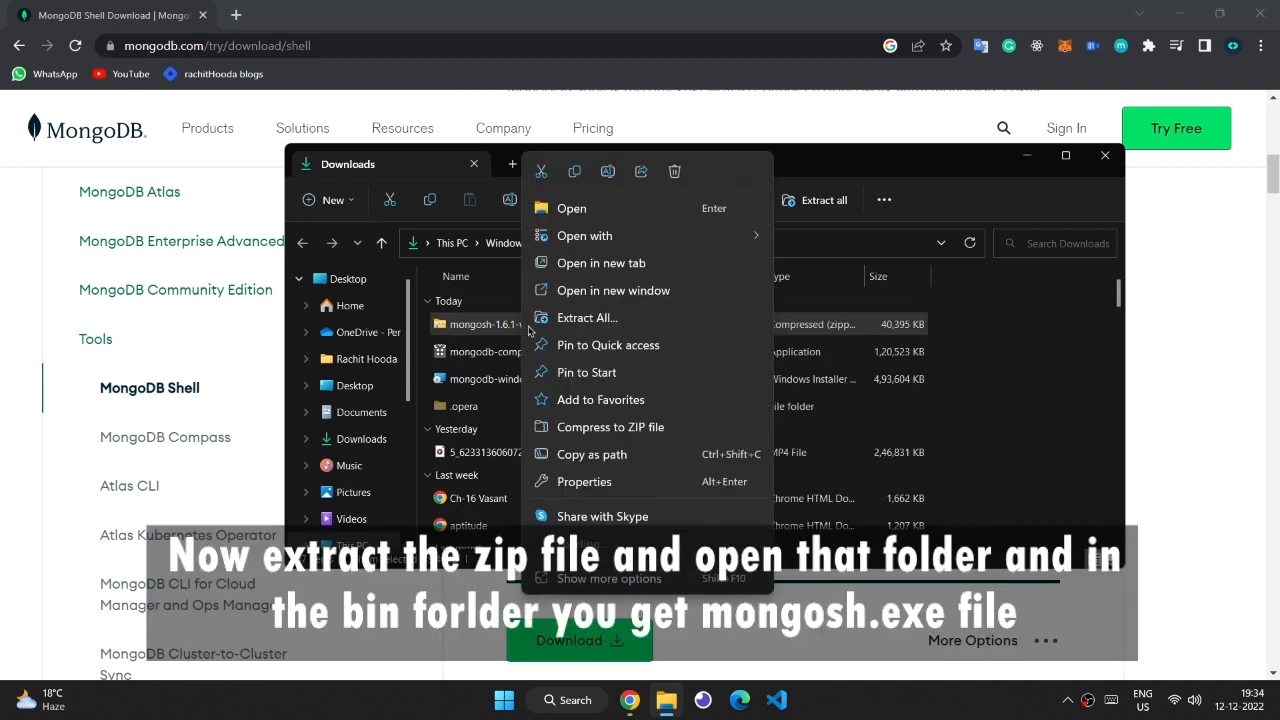
click(590, 318)
click(772, 517)
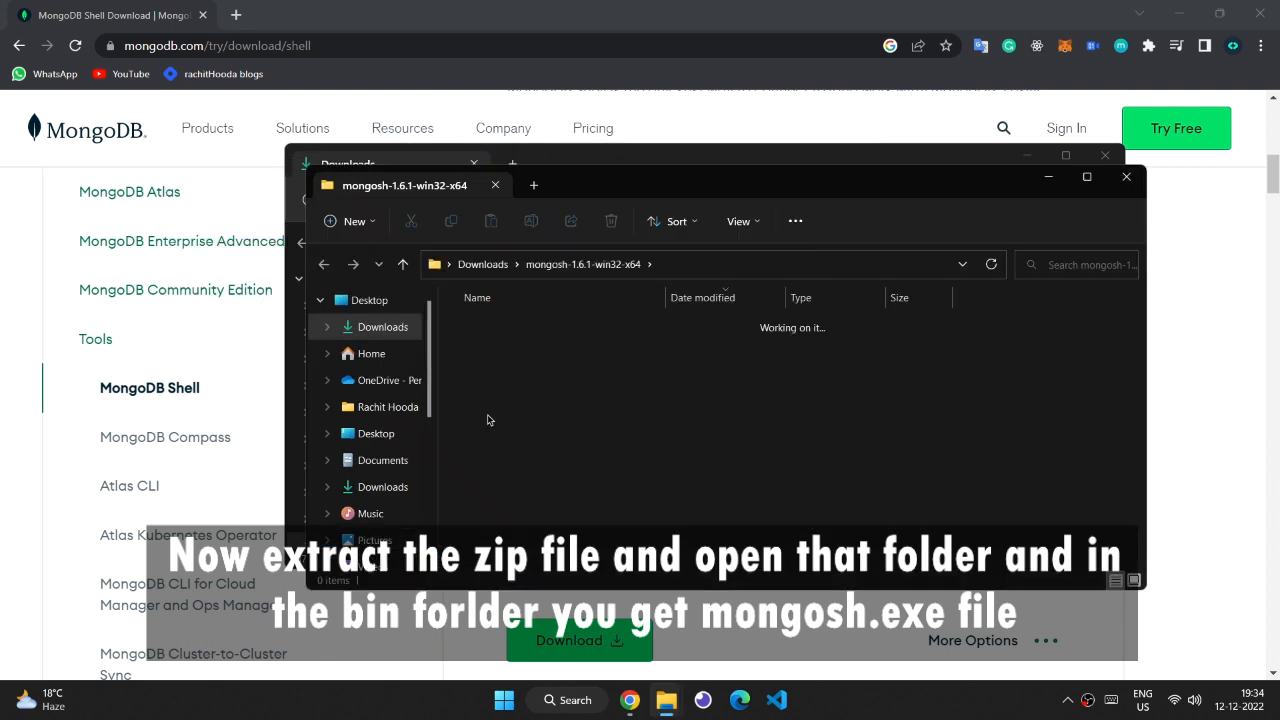
Copy the mongosh application from the bin folder inside the extracted mongosh-1.6.1-win32-x64 folder.
click(517, 350)
double_click(517, 346)
click(1104, 156)
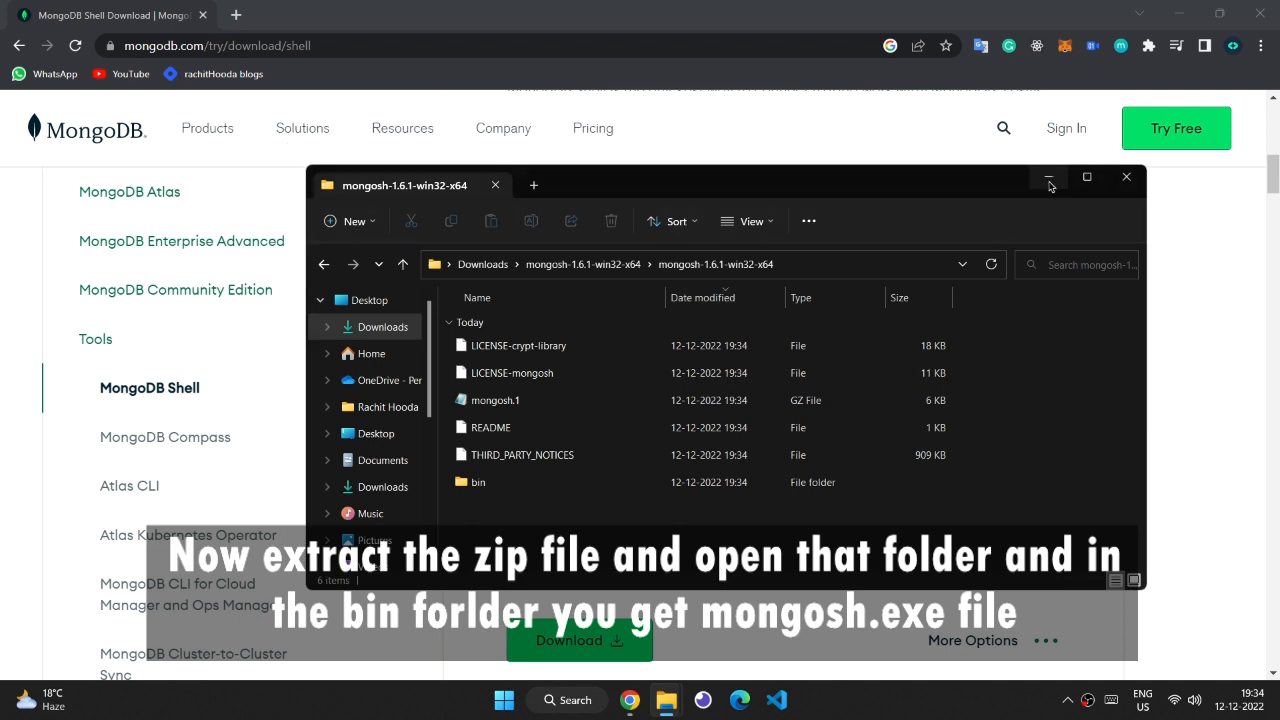
double_click(478, 482)
right_click(503, 373)
click(557, 395)
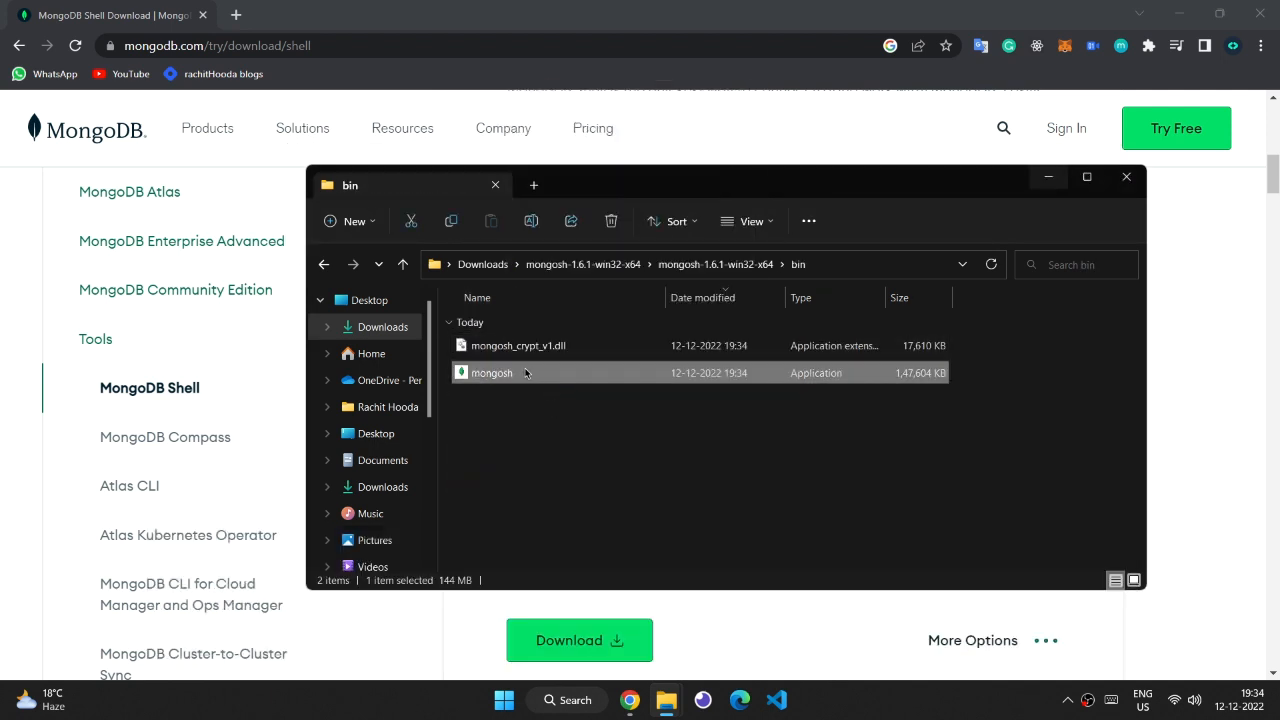
click(490, 489)
Open the folder C:\Program Files\MongoDB\Server\6.0\bin.
scroll(375, 480, down, 5)
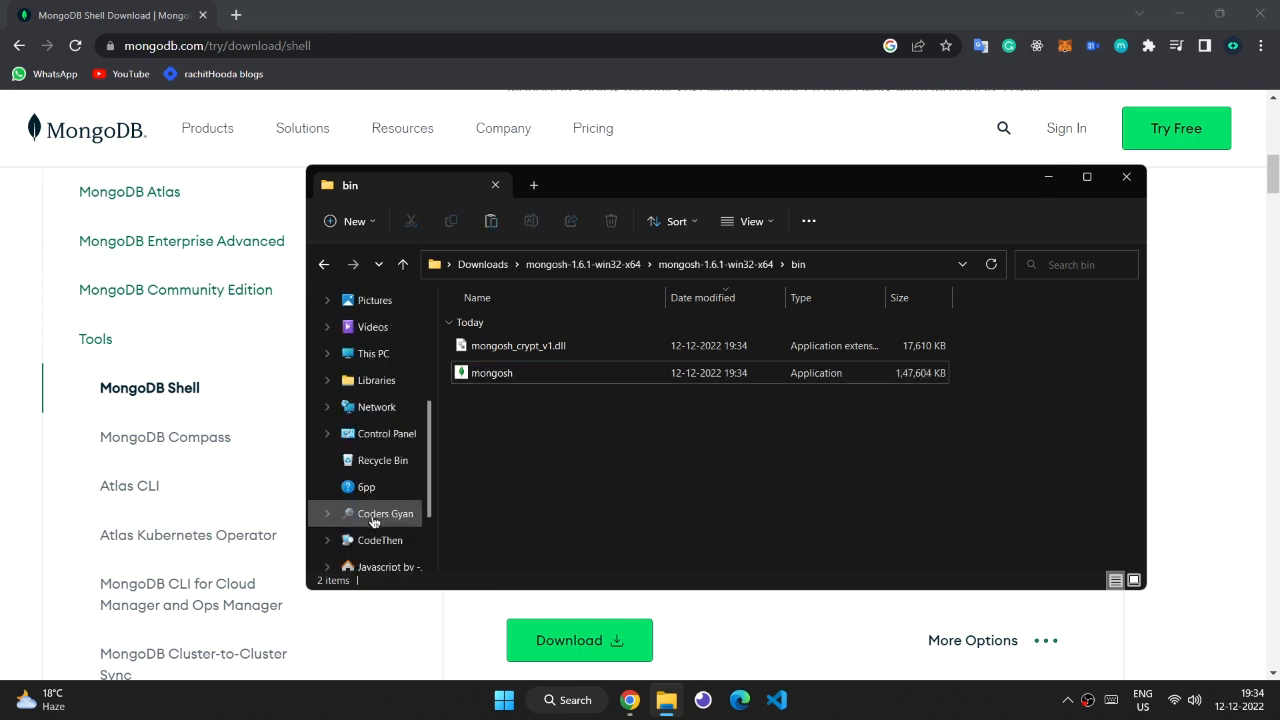
scroll(380, 515, up, 3)
scroll(355, 505, down, 3)
scroll(352, 504, up, 1)
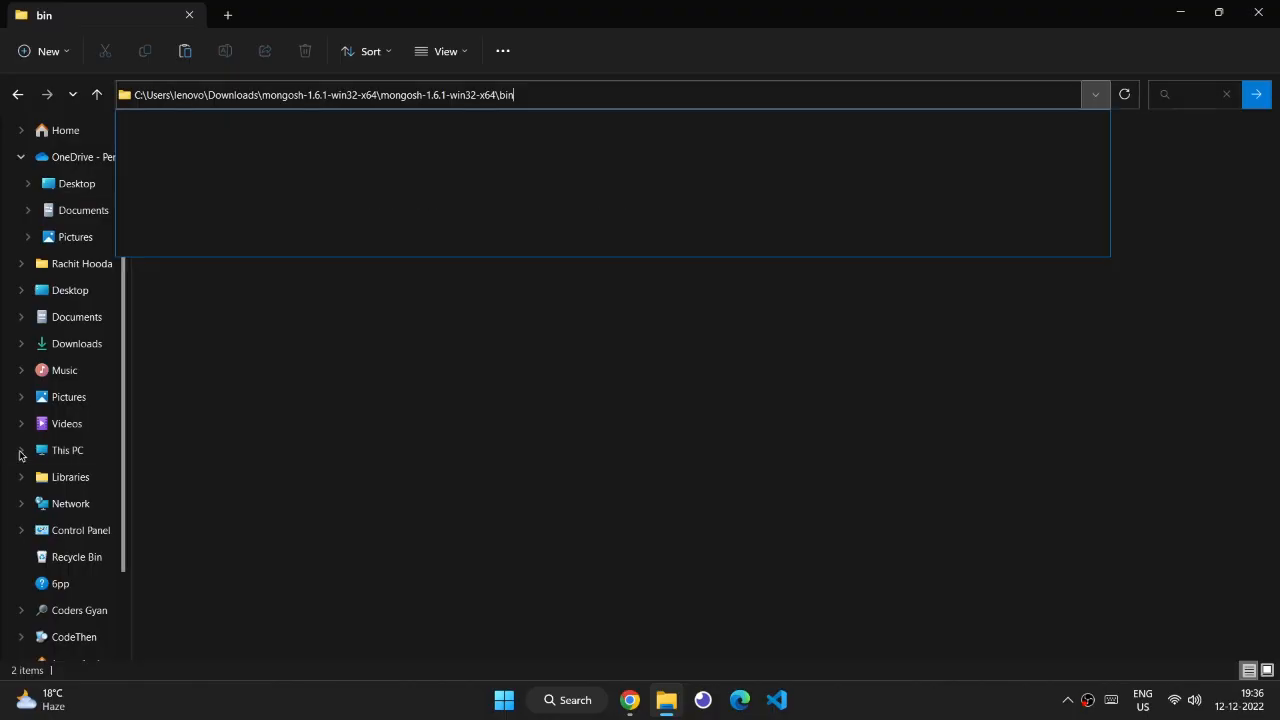
click(22, 450)
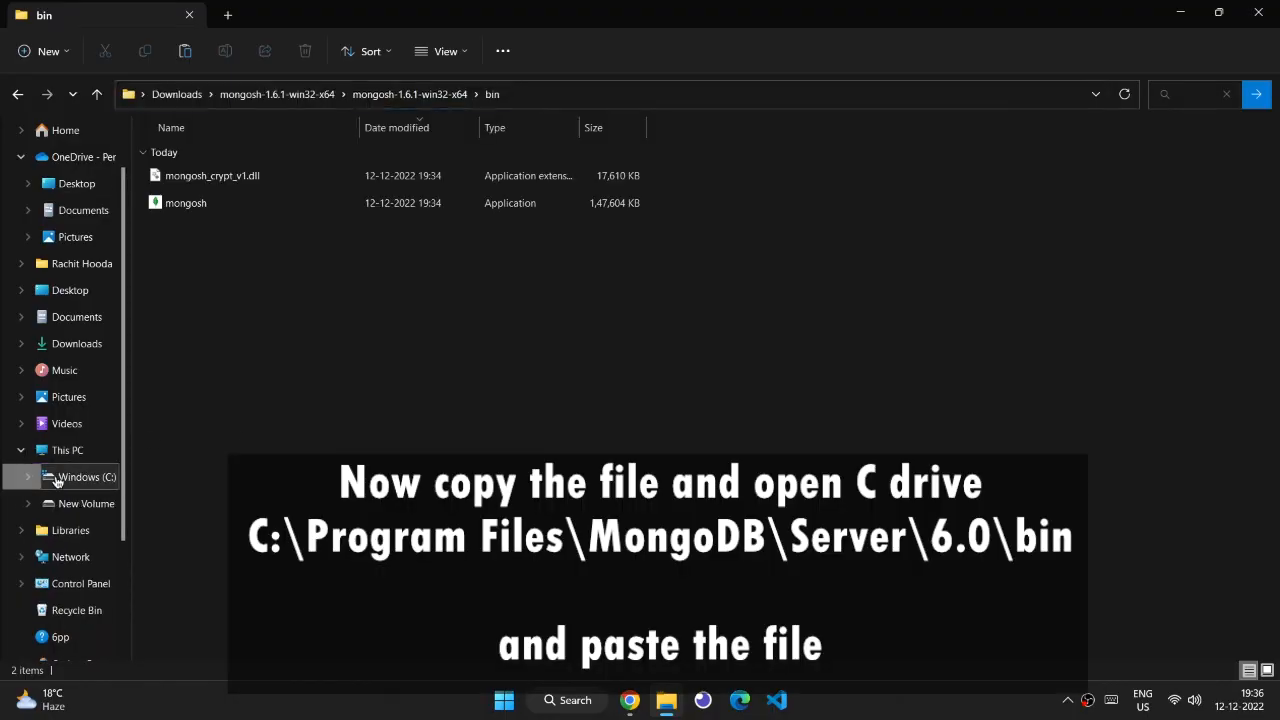
click(72, 476)
double_click(221, 323)
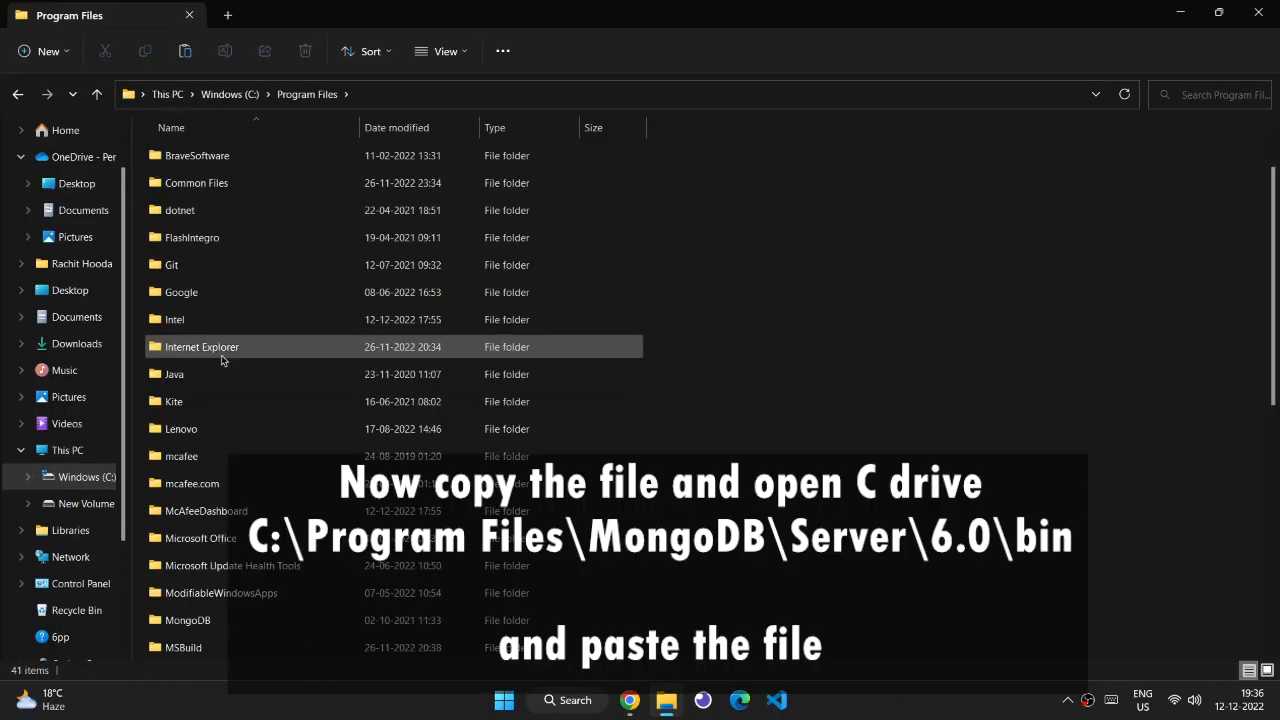
scroll(211, 363, down, 1)
double_click(190, 565)
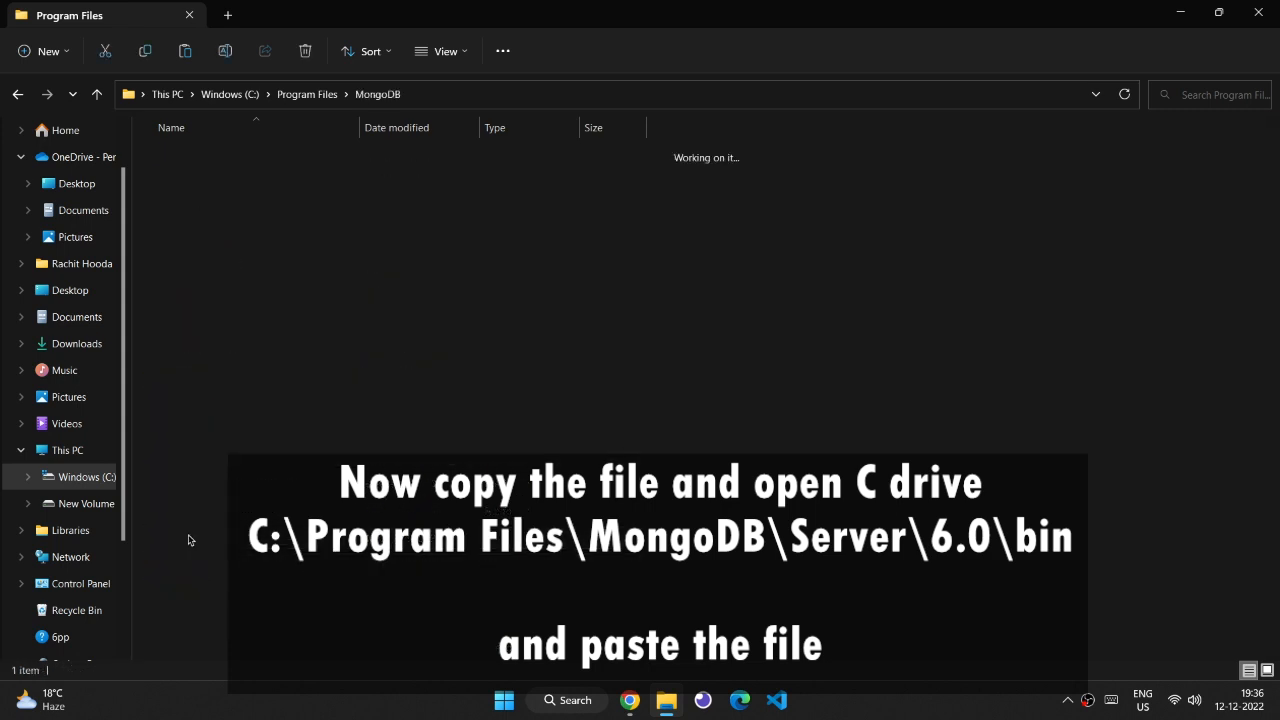
double_click(170, 157)
double_click(172, 186)
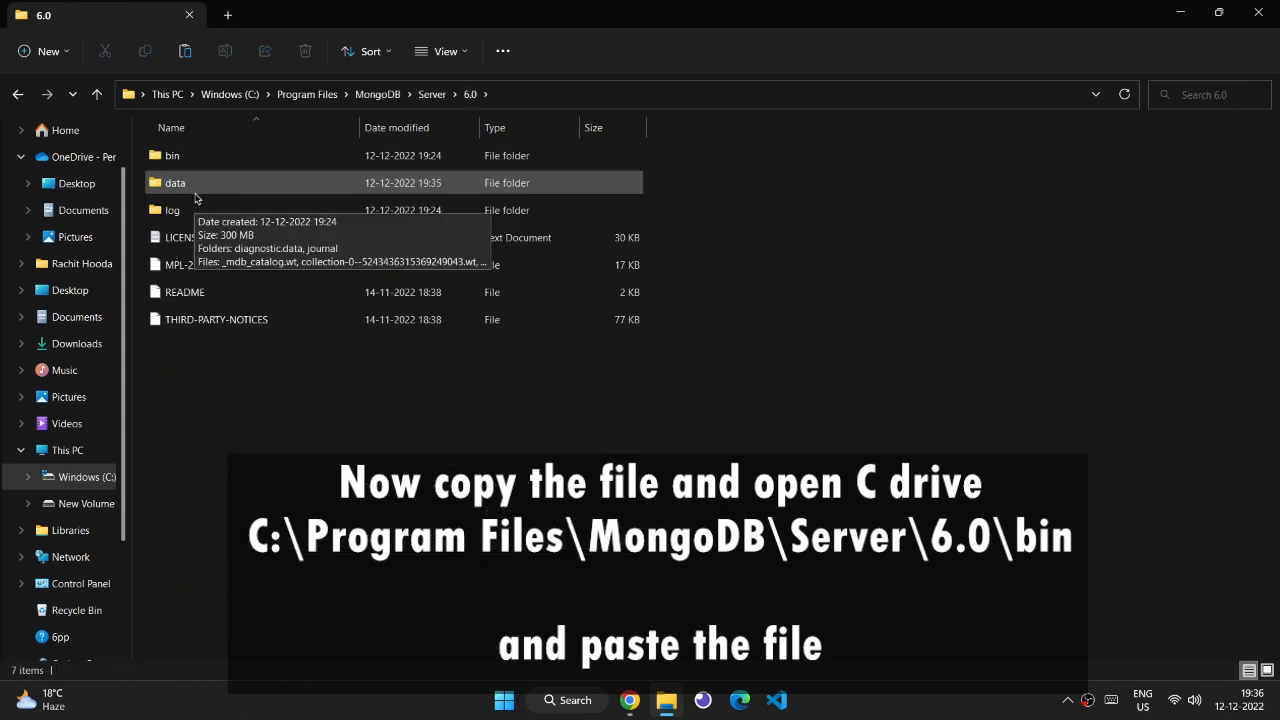
Paste the mongosh application into the MongoDB Server 6.0 bin folder, granting administrator permission.
right_click(258, 395)
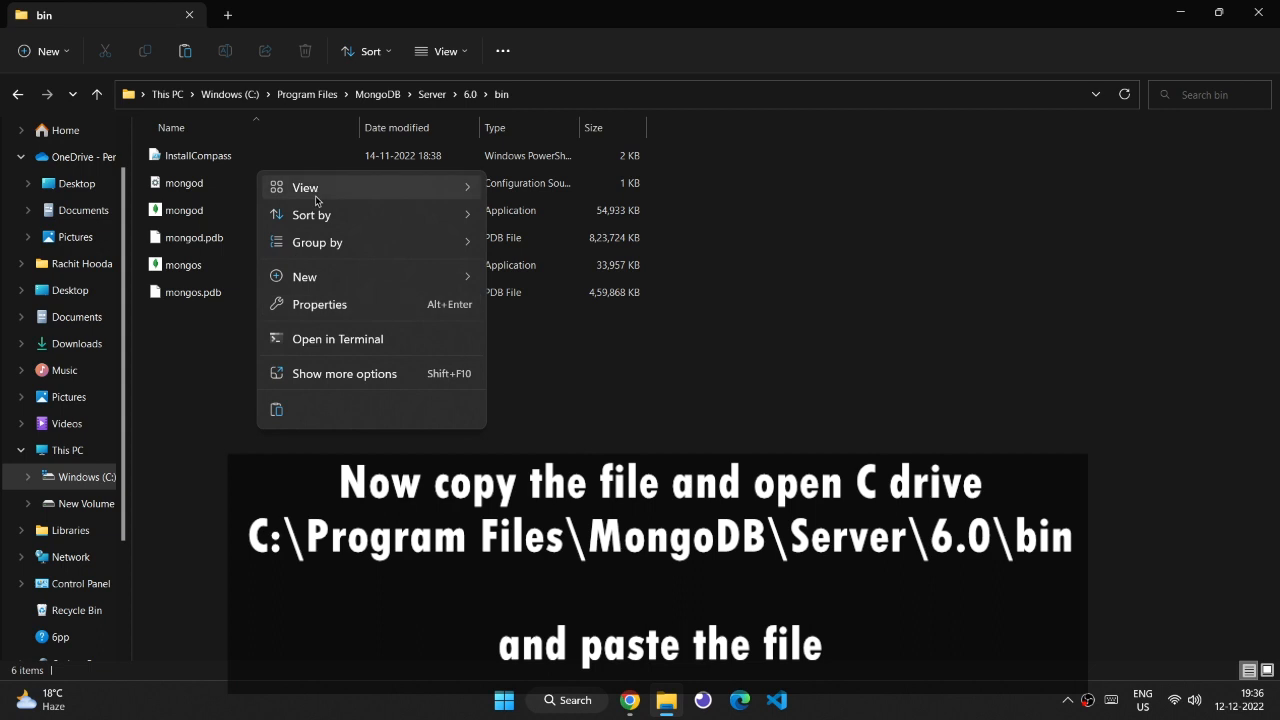
click(277, 411)
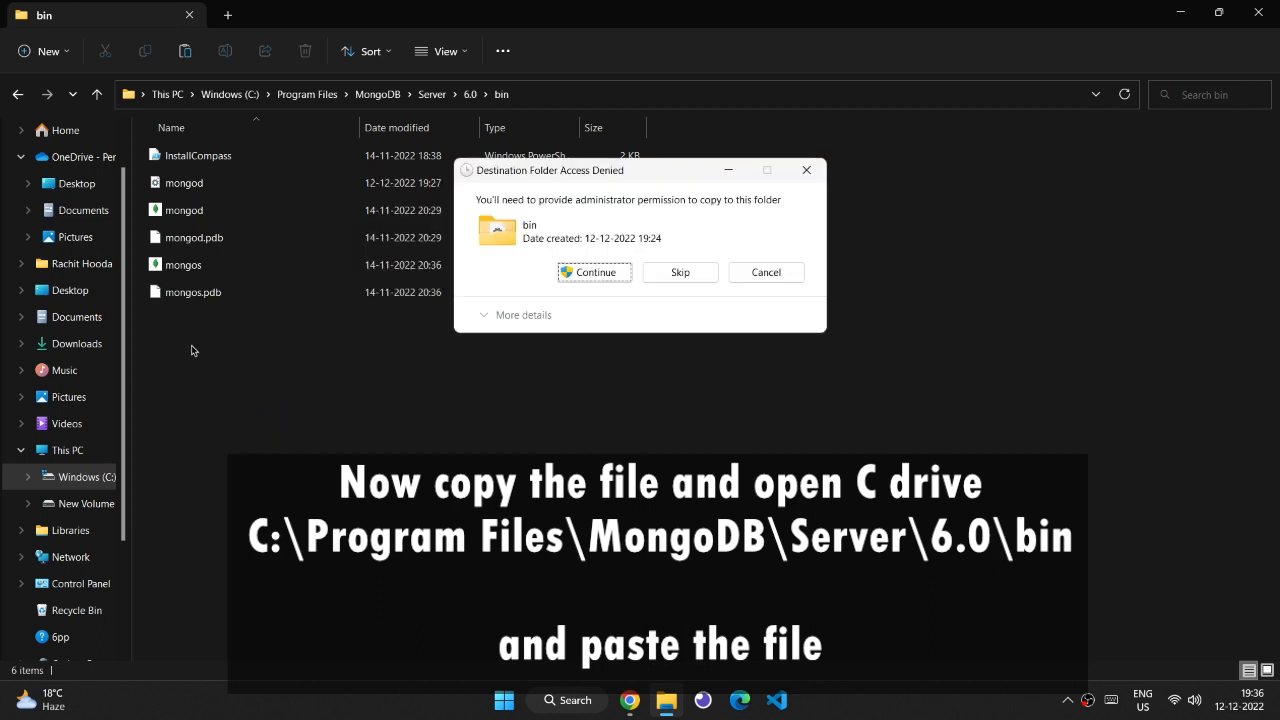
click(595, 272)
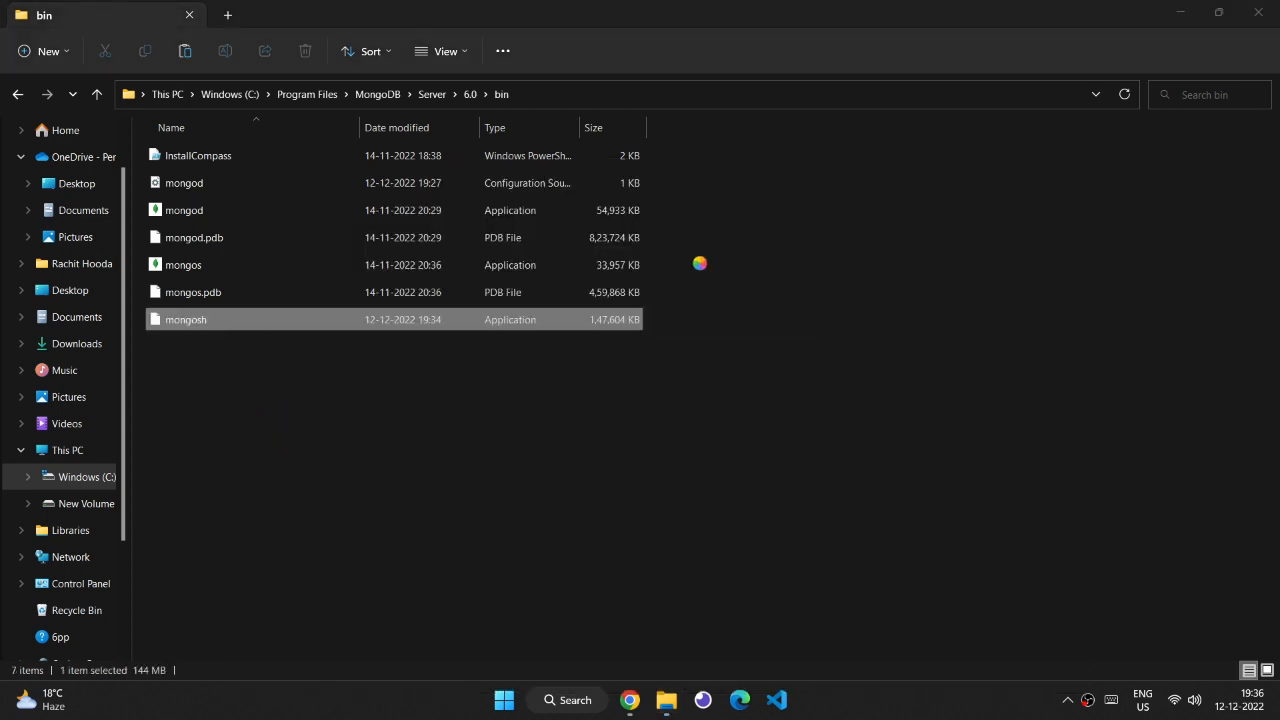
click(182, 322)
click(336, 376)
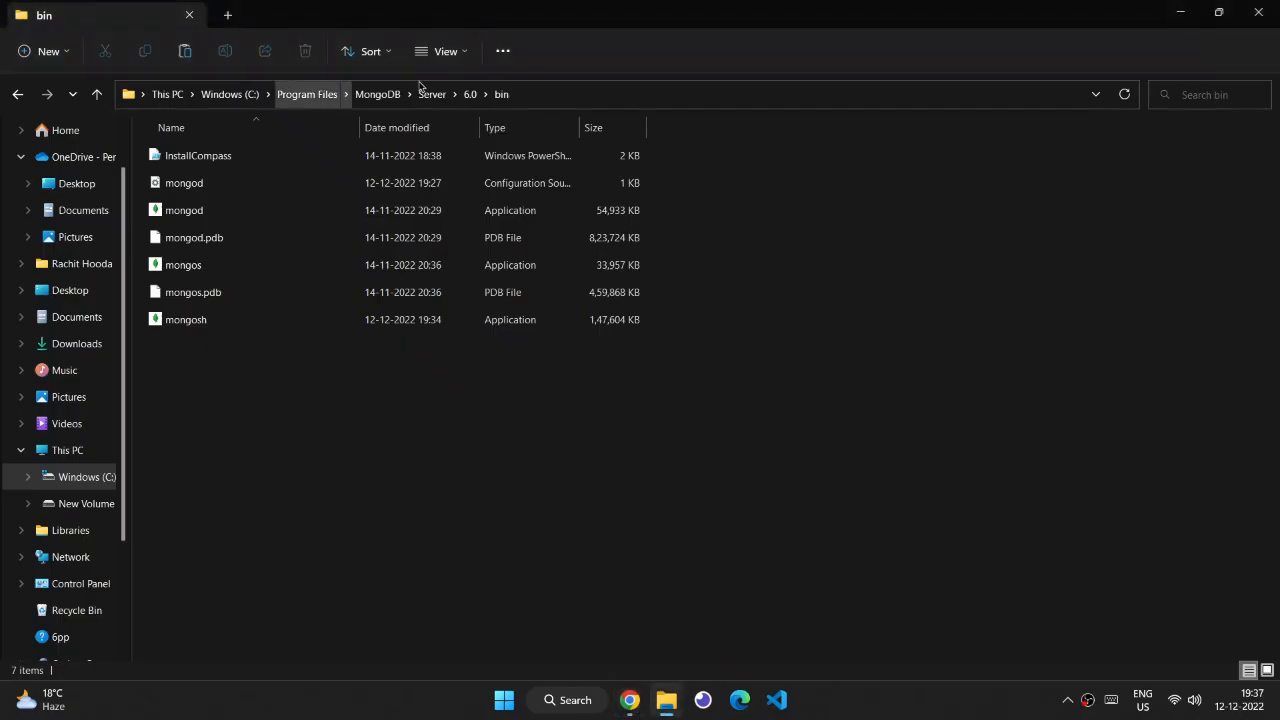
Copy the full path of the MongoDB Server 6.0 bin folder.
click(560, 94)
right_click(265, 96)
click(304, 146)
click(278, 478)
Search Windows for the system environment variables settings and open the Environment Variables dialog.
click(549, 699)
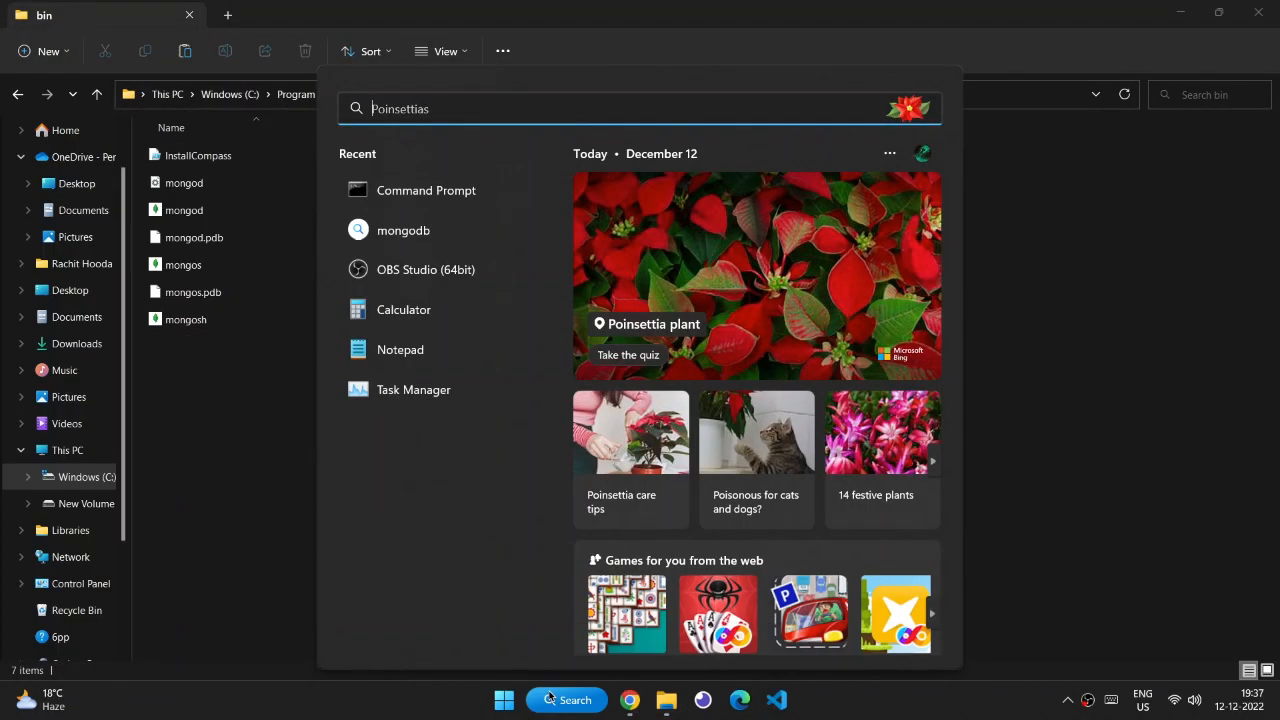
text(envi)
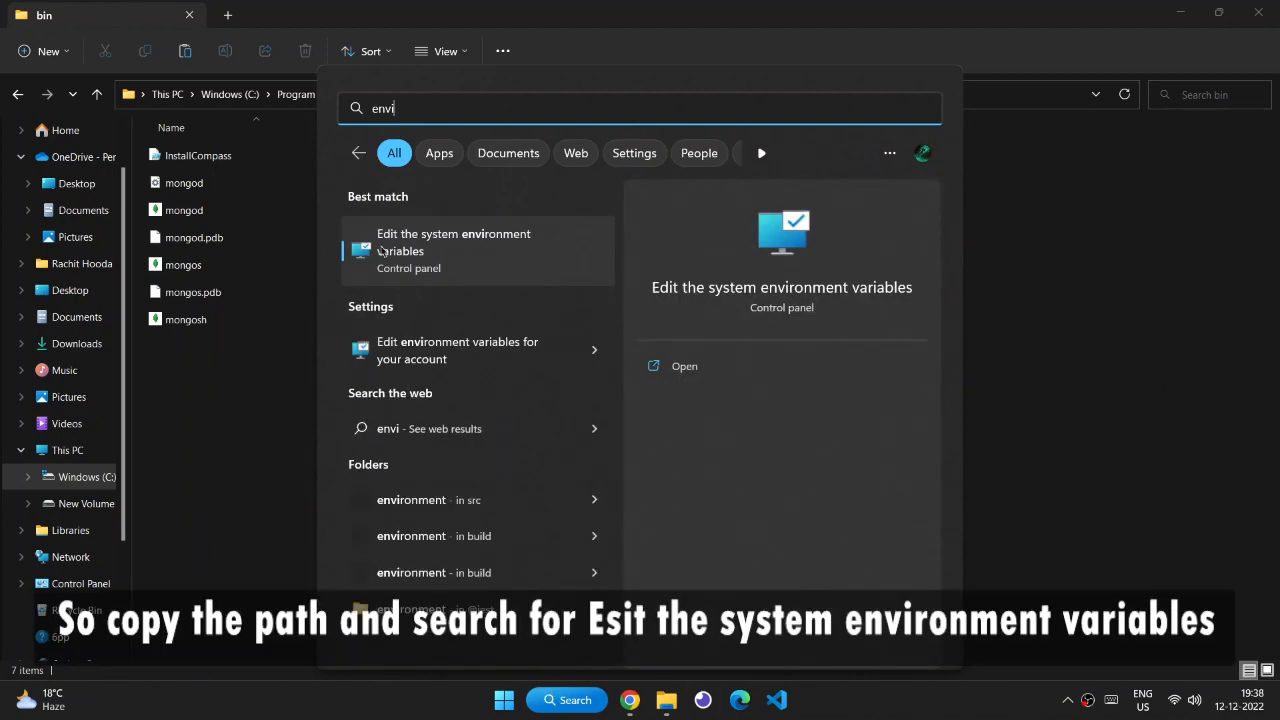
click(432, 264)
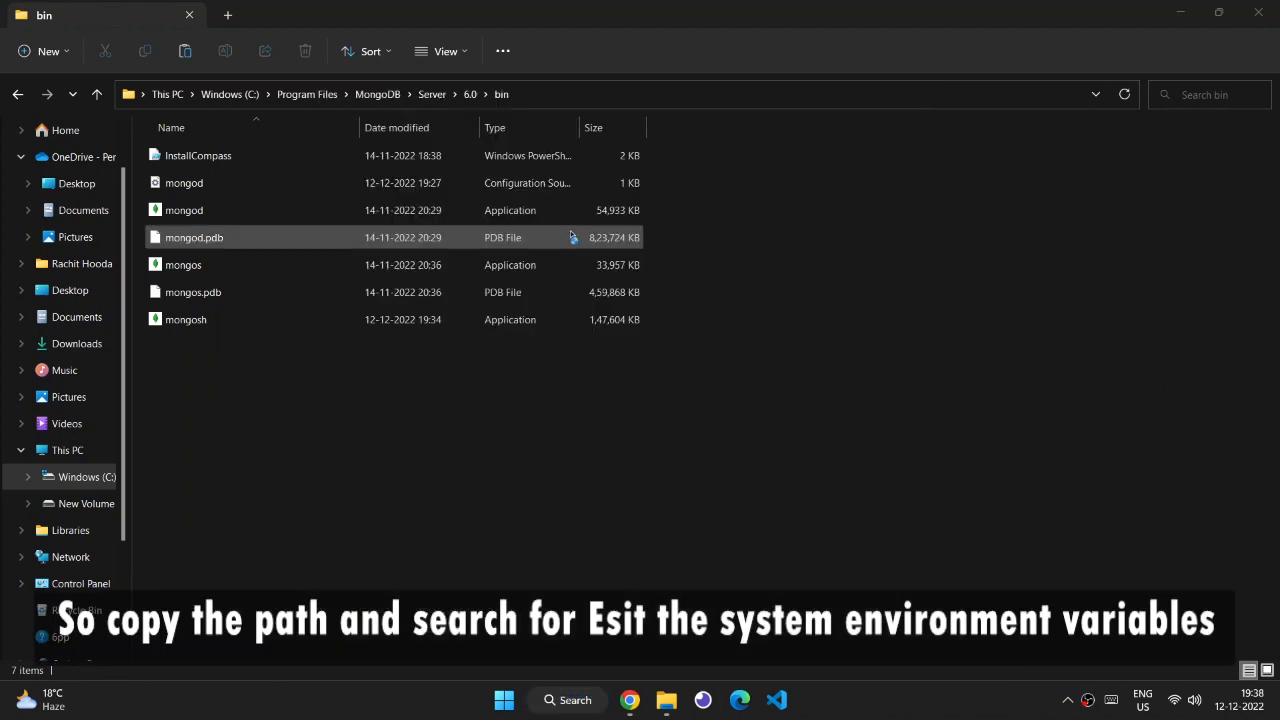
drag(350, 135, 614, 172)
click(652, 470)
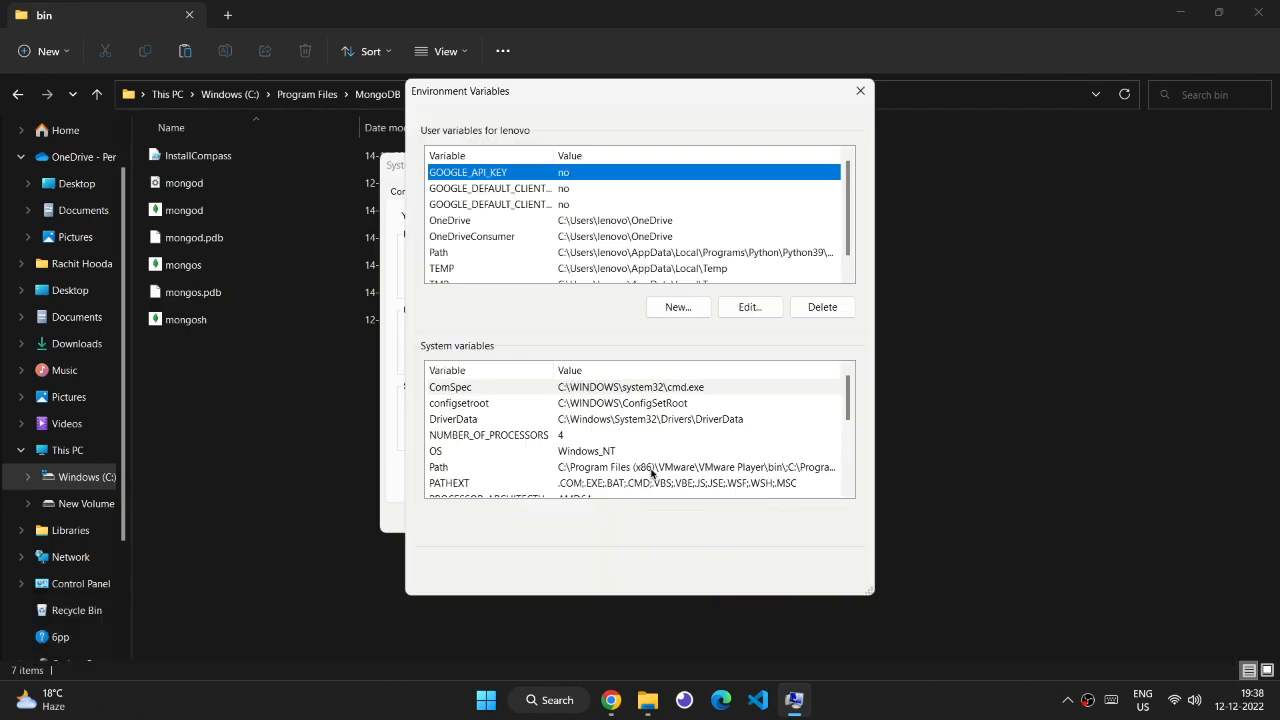
Add the copied MongoDB Server 6.0 bin path as a new entry in the system Path variable and save the changes.
click(491, 467)
click(750, 521)
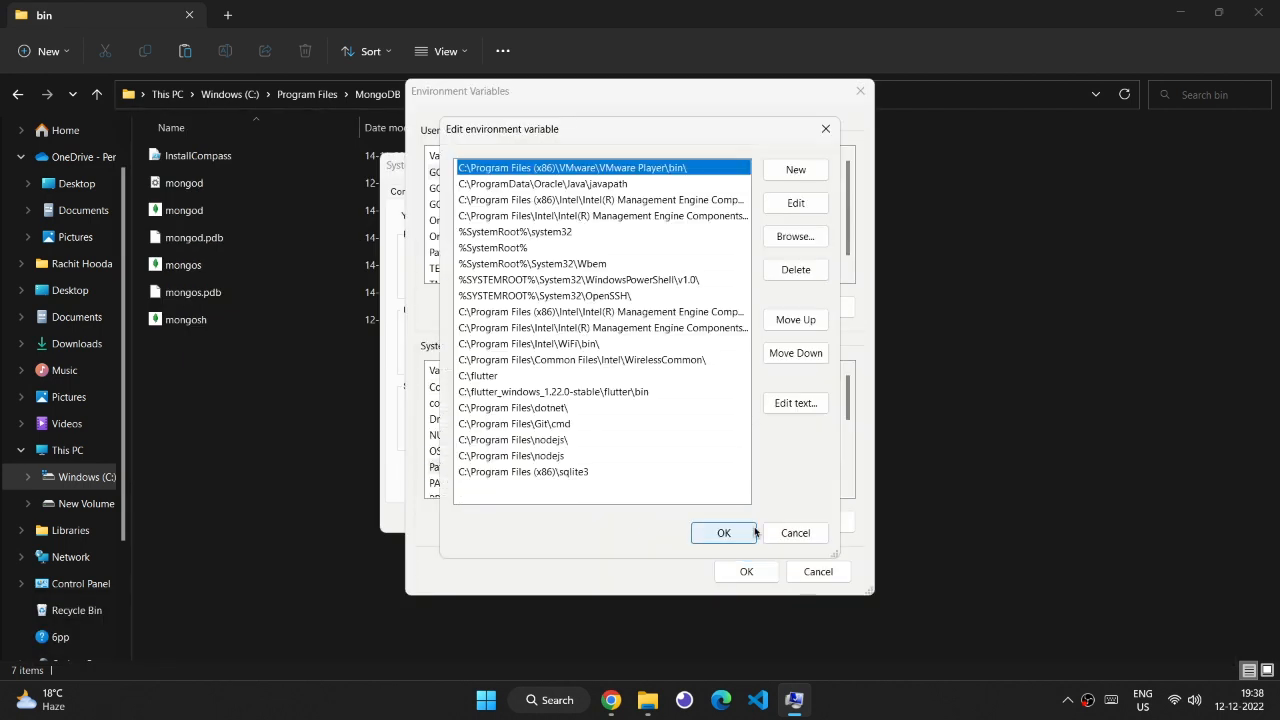
click(795, 169)
right_click(472, 486)
click(537, 348)
click(724, 532)
click(740, 571)
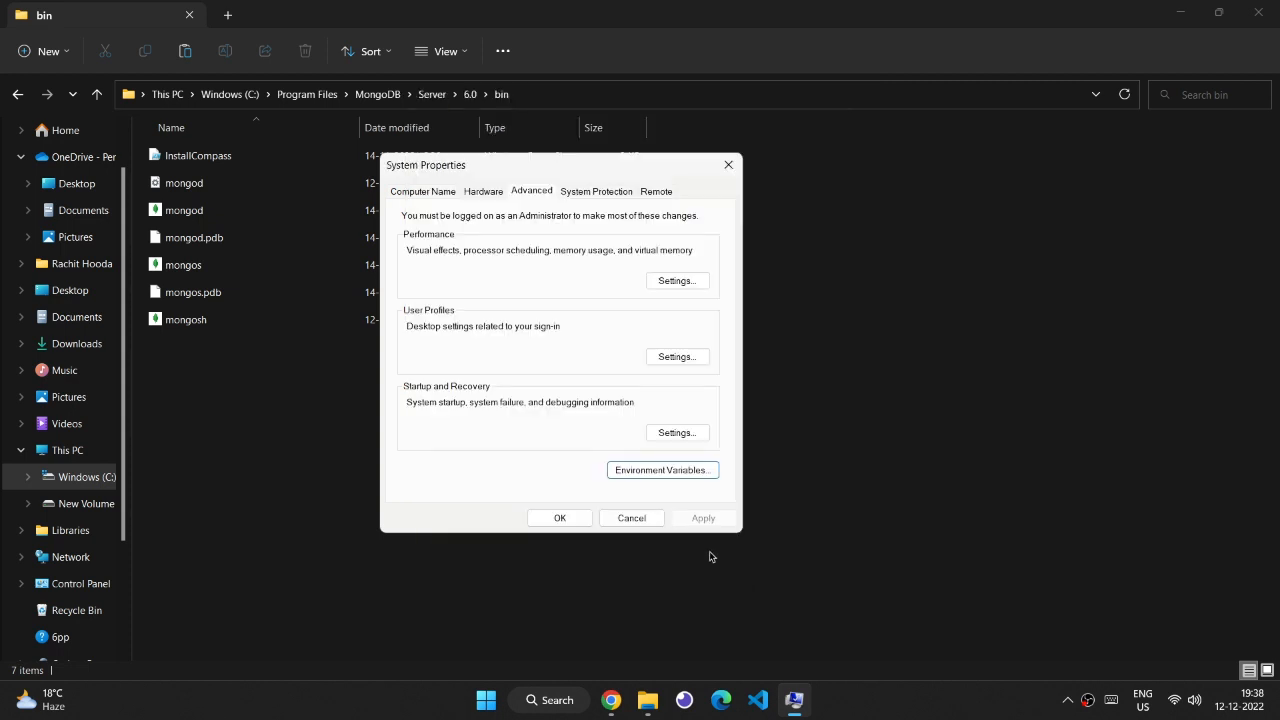
click(580, 517)
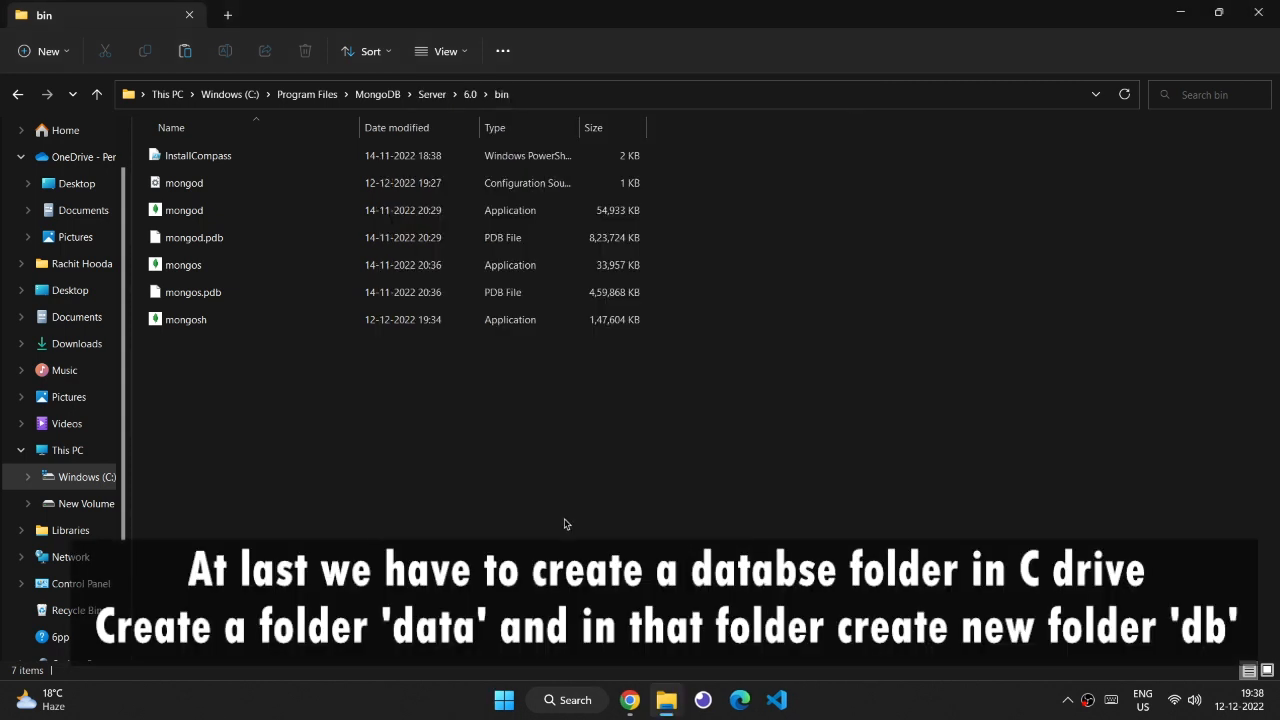
Create a new folder named data in the root of the C: drive.
click(230, 94)
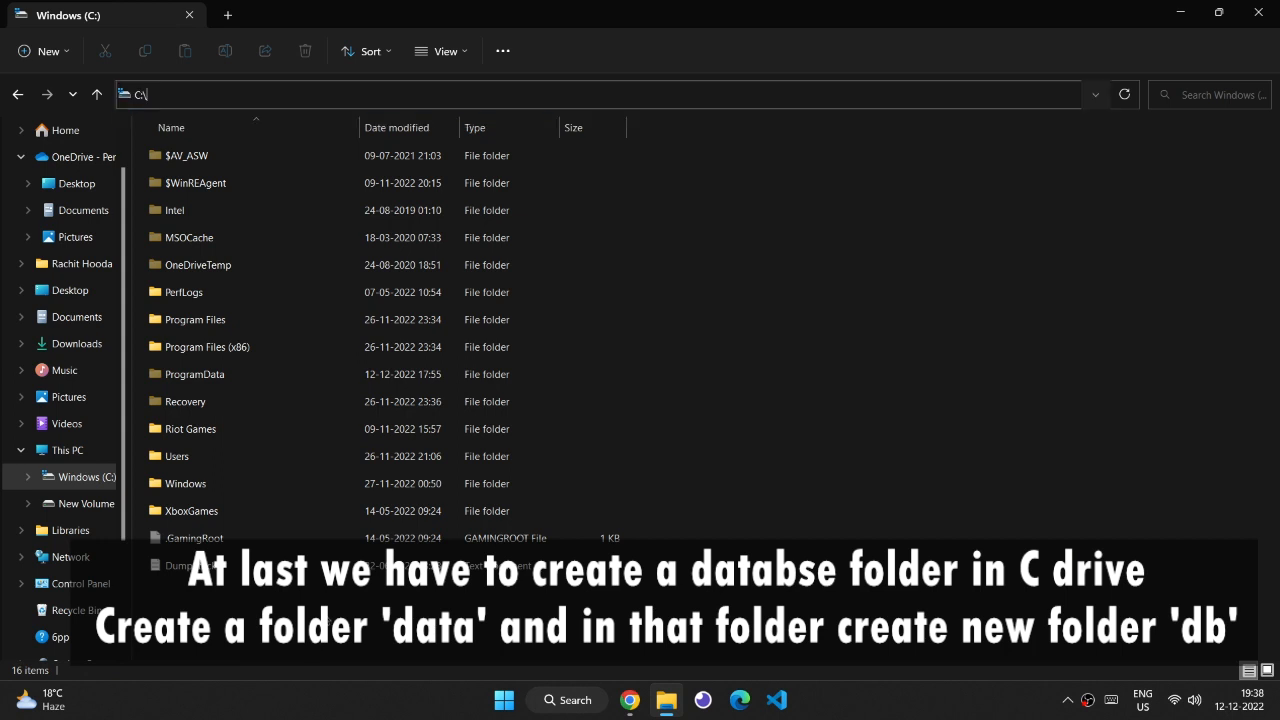
right_click(275, 606)
mouse_move(420, 532)
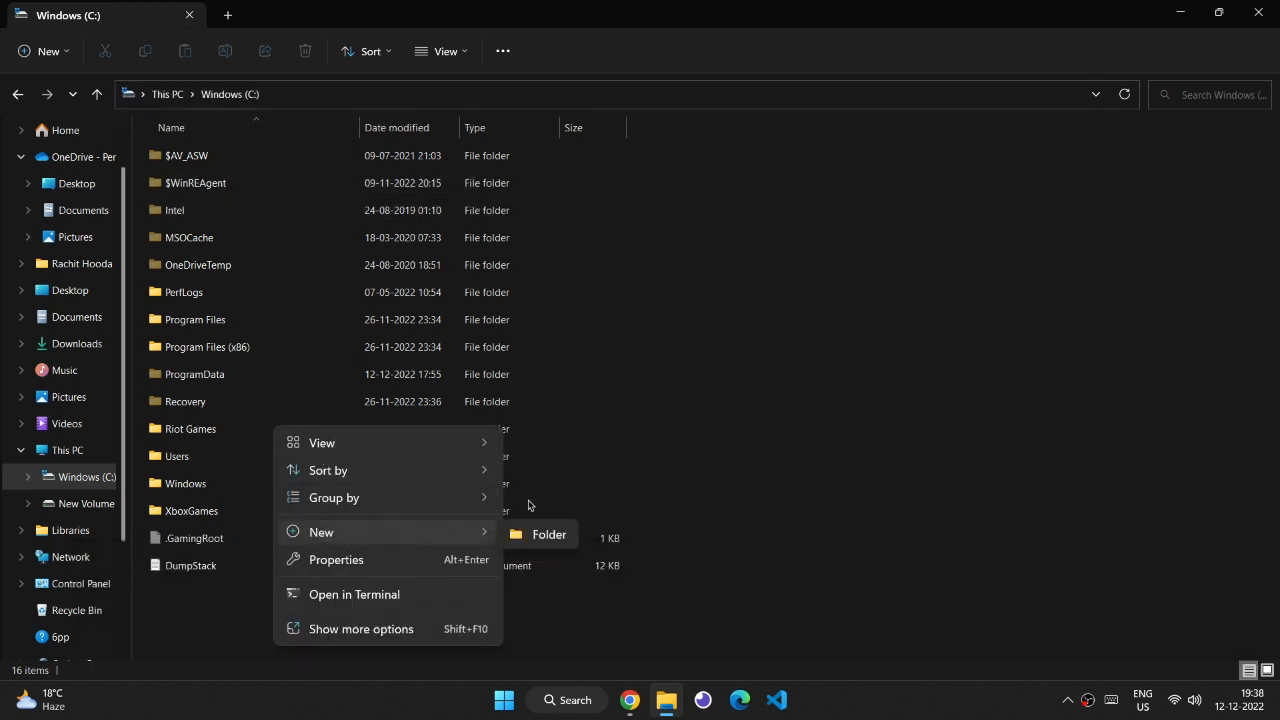
click(540, 532)
text(data)
key(Return)
Create a folder named db inside C:\data and close the File Explorer window.
key(Return)
right_click(318, 205)
mouse_move(340, 328)
click(540, 329)
text(db)
key(Return)
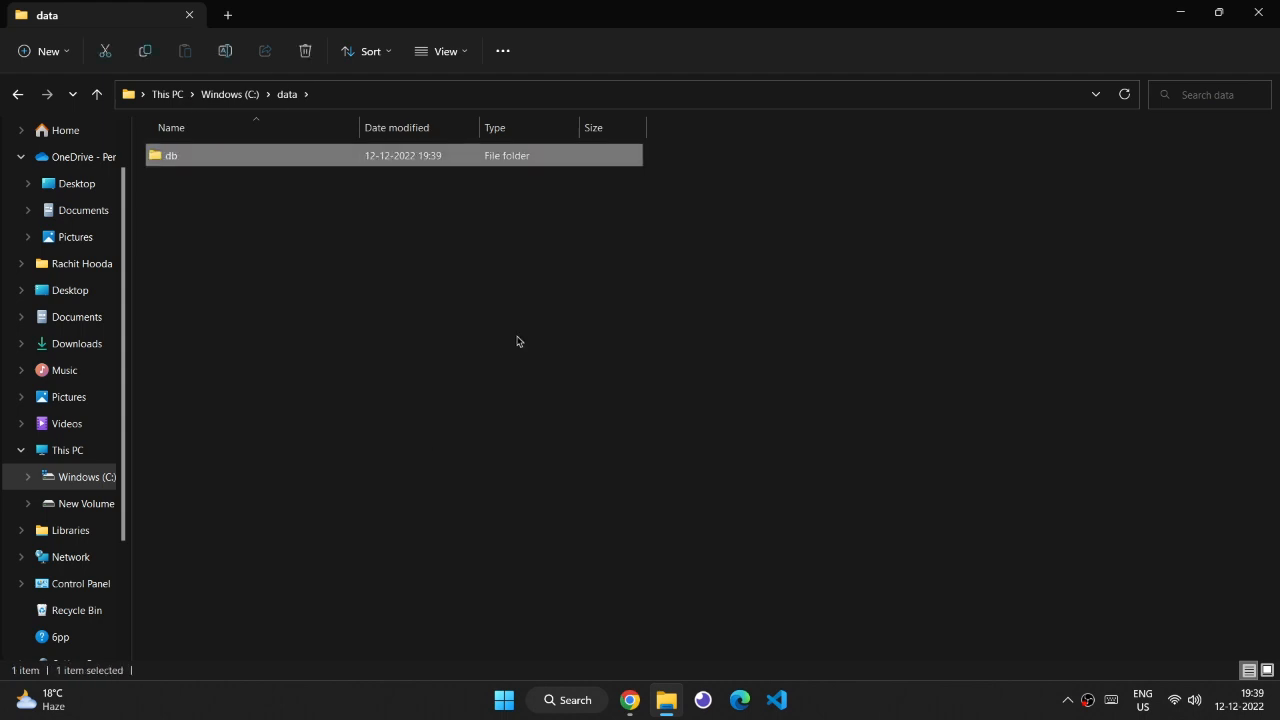
click(1258, 14)
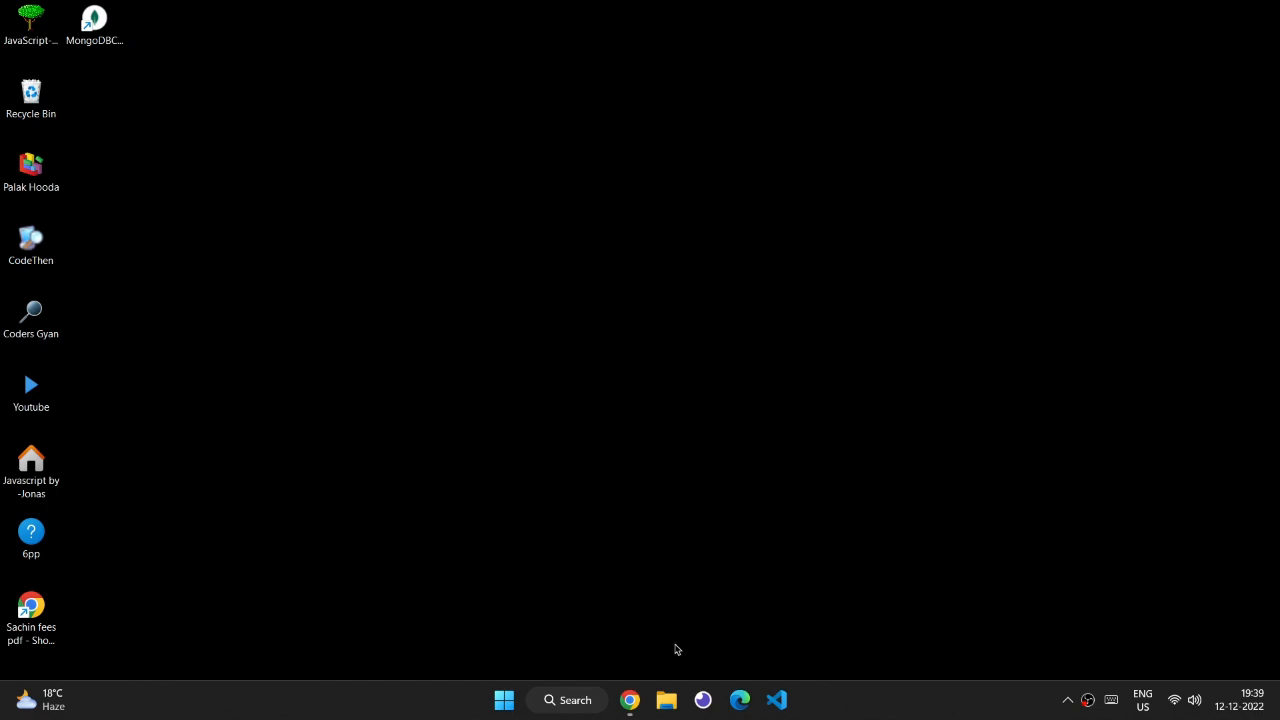
Open Command Prompt and start the MongoDB Shell with the mongosh command.
click(630, 700)
click(569, 701)
text(cmd)
key(Return)
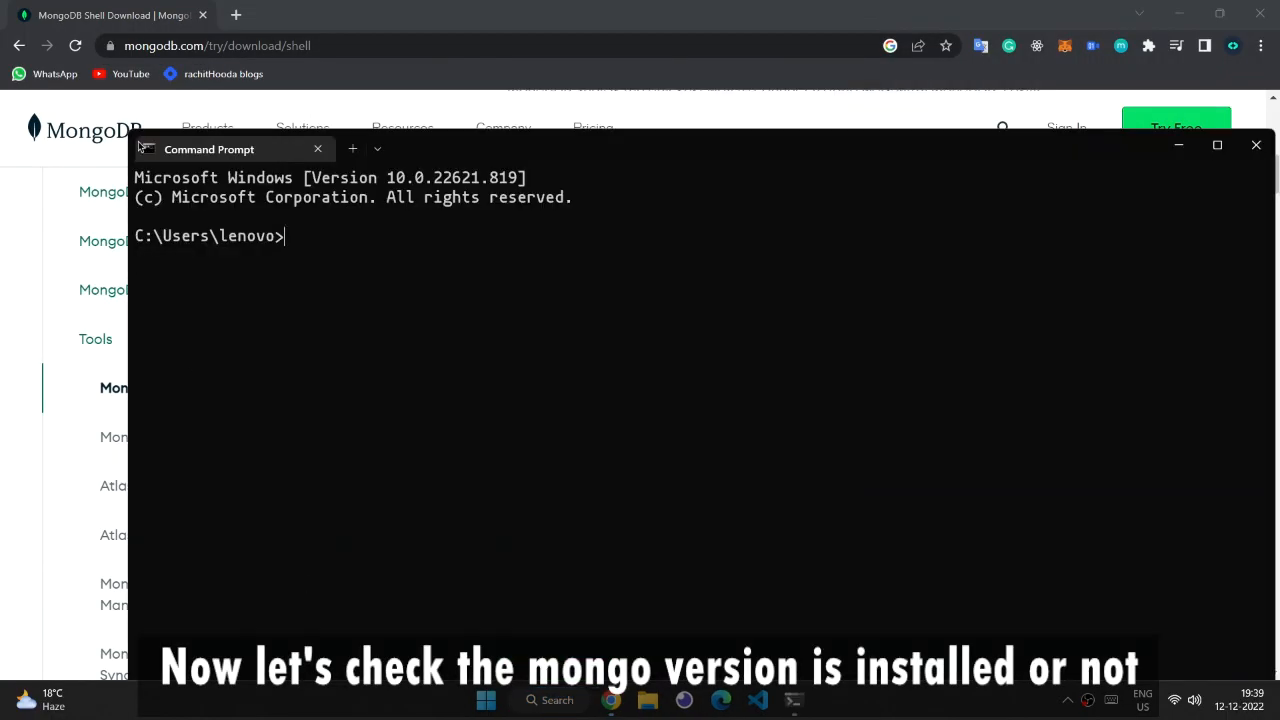
drag(142, 148, 349, 189)
text(mo)
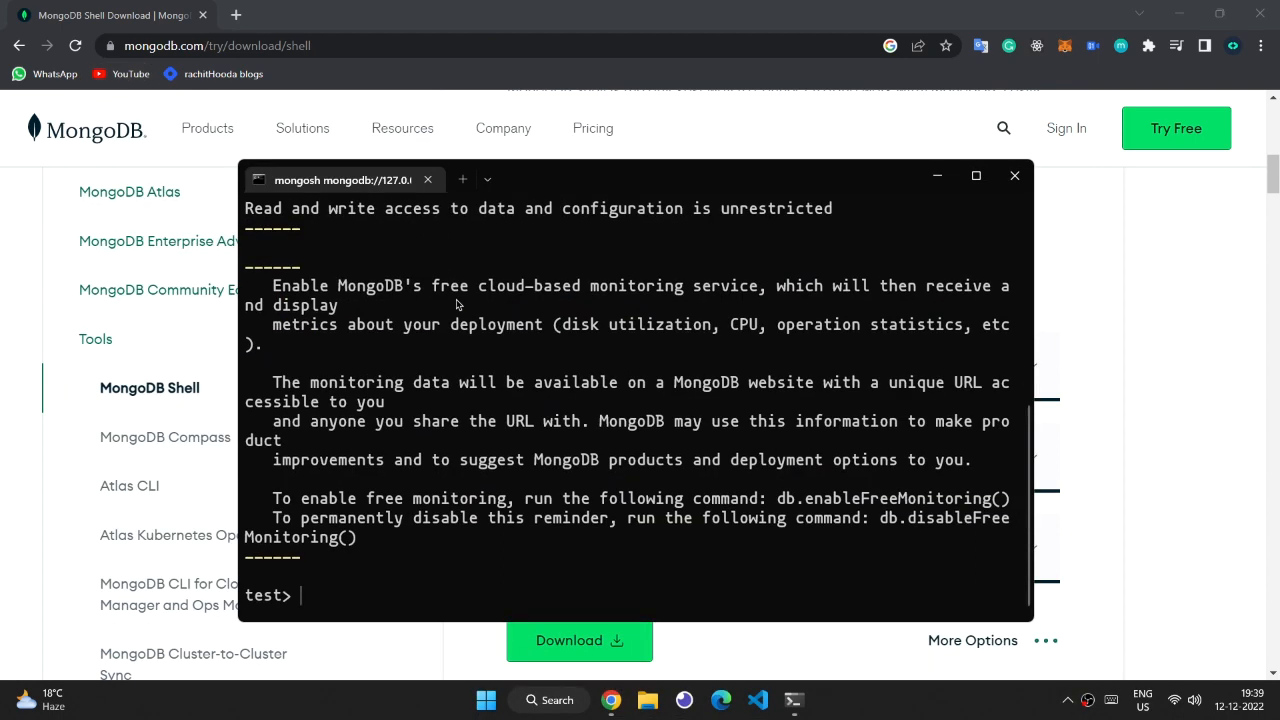
Query the current database in the MongoDB Shell by running db twice.
text(db)
key(Return)
text(db)
key(Return)
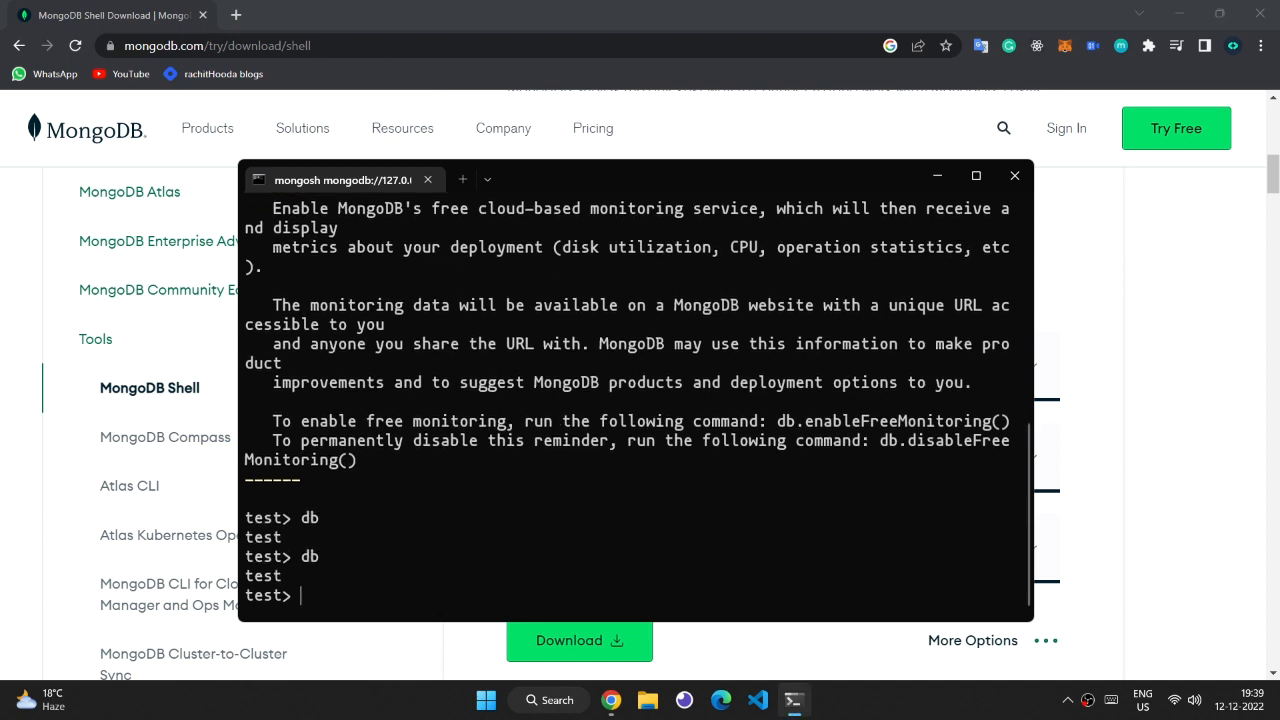
drag(288, 577, 199, 574)
click(367, 578)
Try the mongo command in the shell and check the MongoDB and Mongosh versions in the startup output.
scroll(320, 332, up, 8)
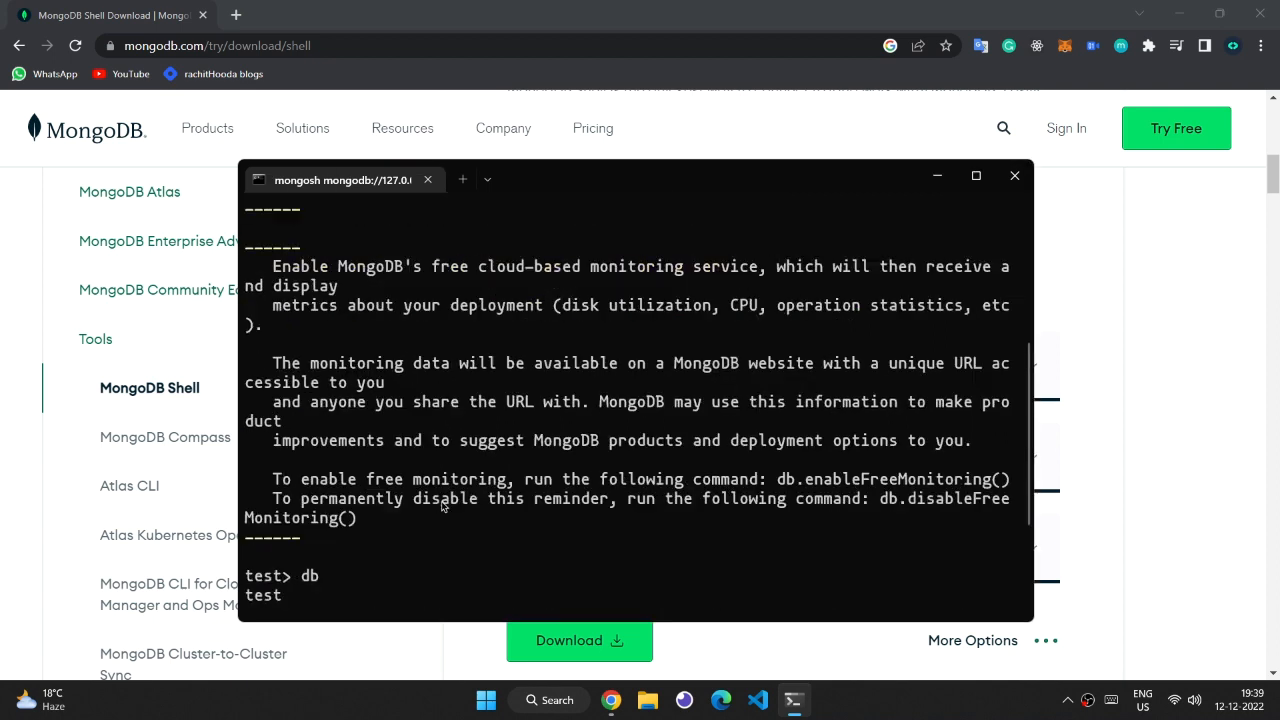
text(db)
key(Return)
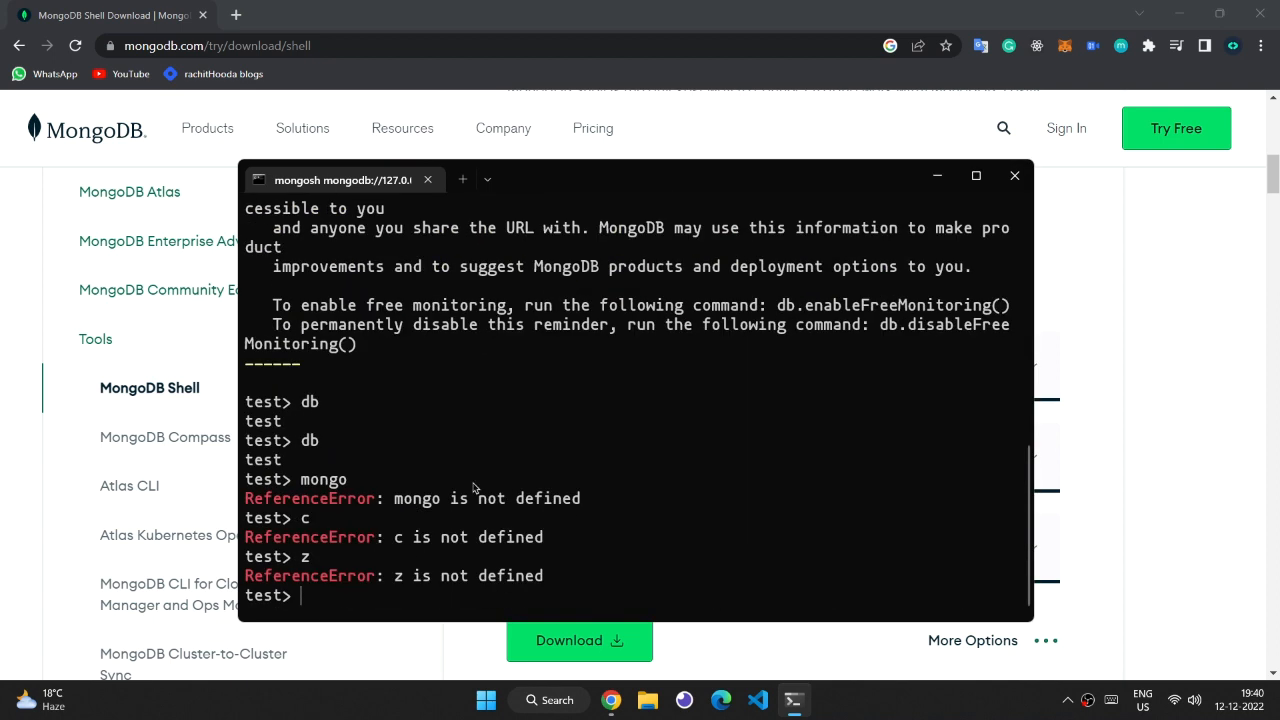
scroll(475, 487, up, 10)
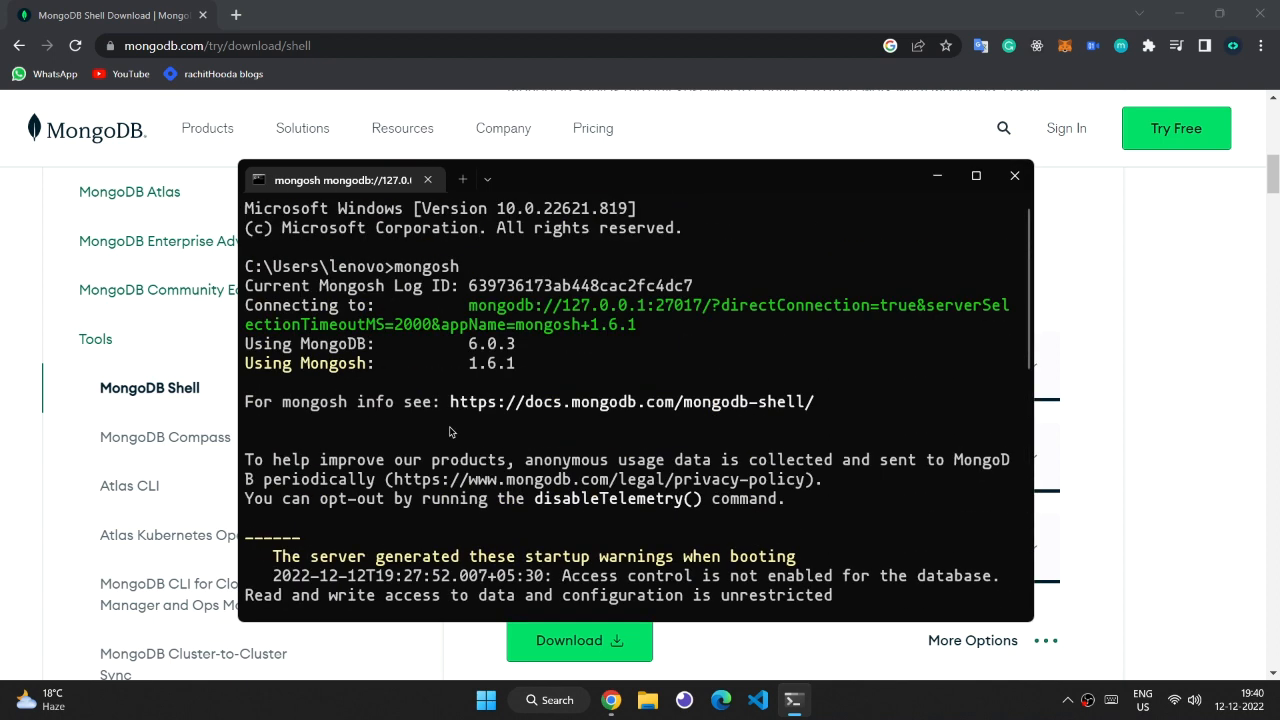